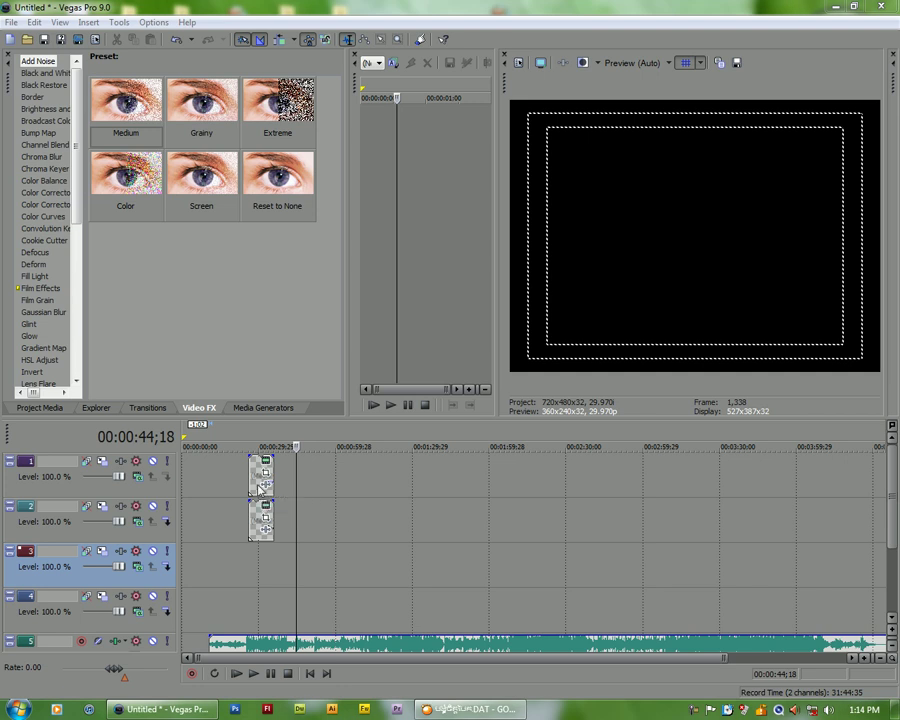
Play the timeline from the start of the two text clips and pause at about 00:00:44;29.
click(255, 472)
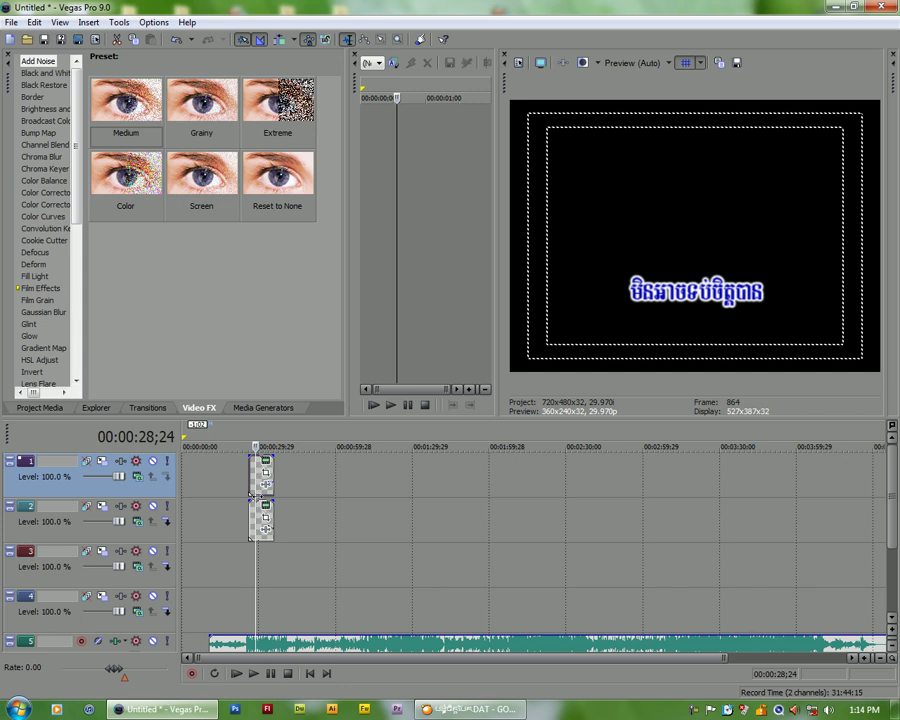
click(249, 485)
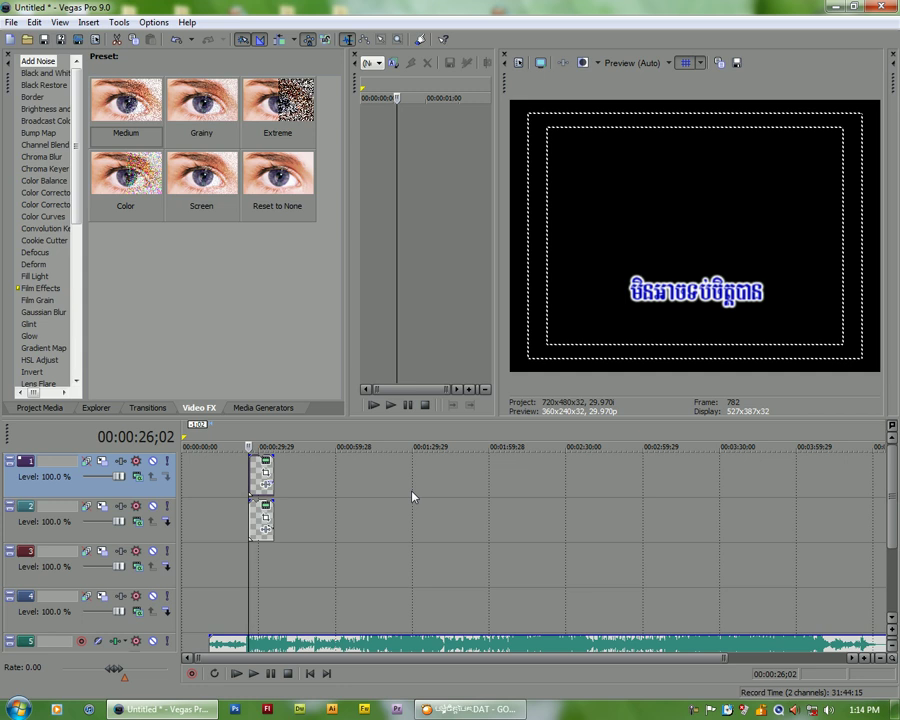
click(255, 678)
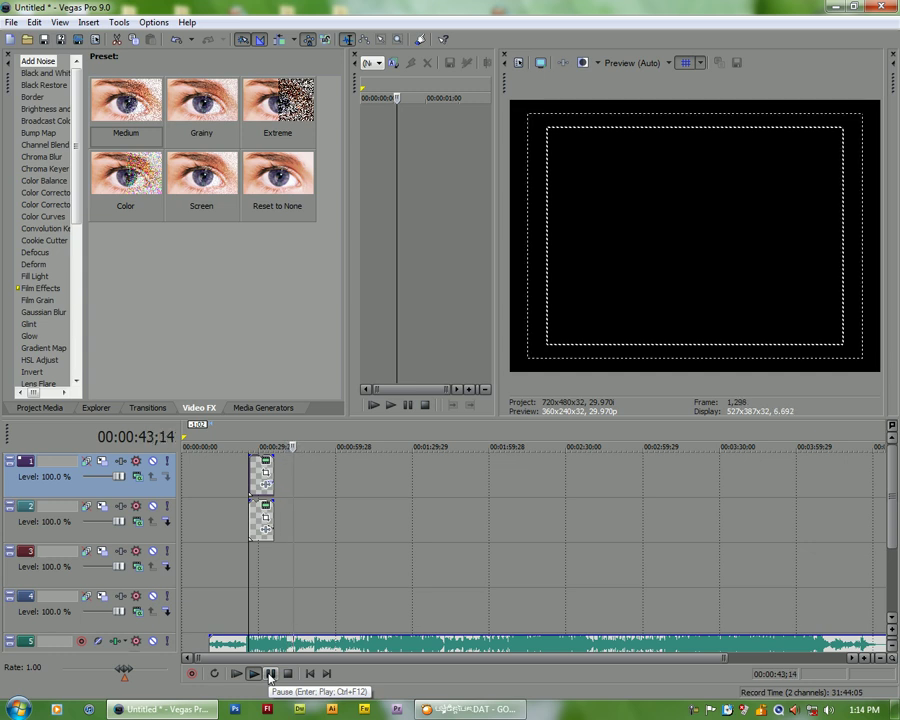
click(270, 674)
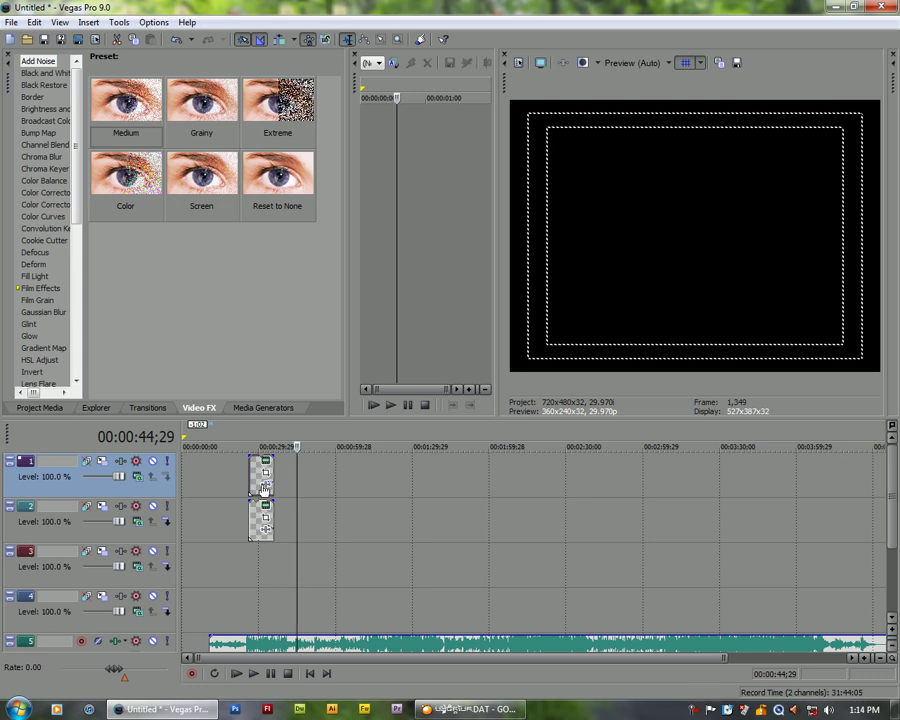
Move the text clips on tracks 1 and 2 together to start at 00:00:44;29, and play them back briefly.
drag(260, 488, 258, 517)
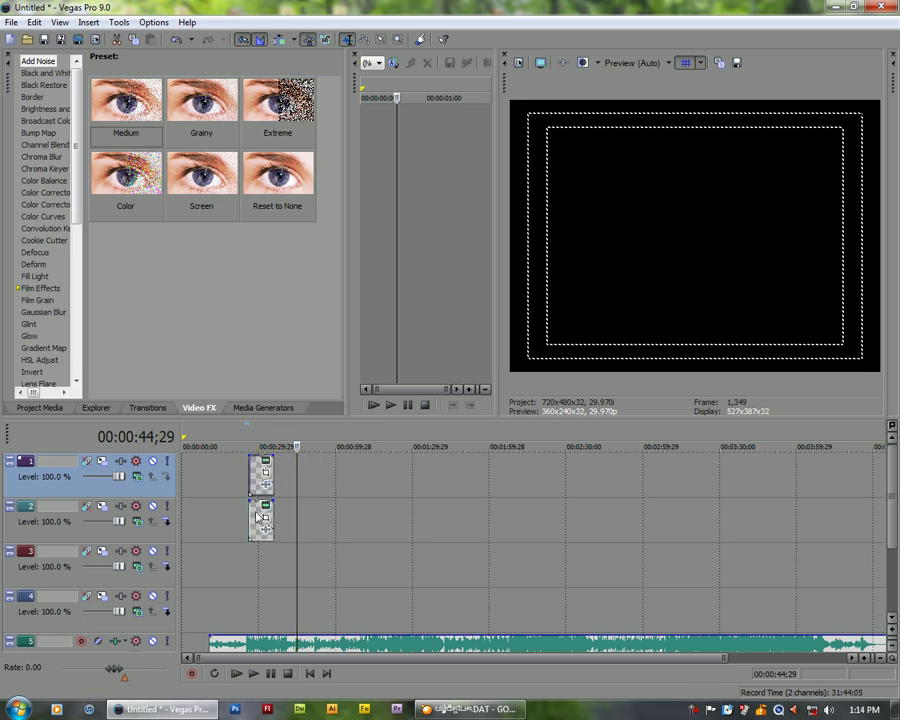
click(381, 40)
click(228, 466)
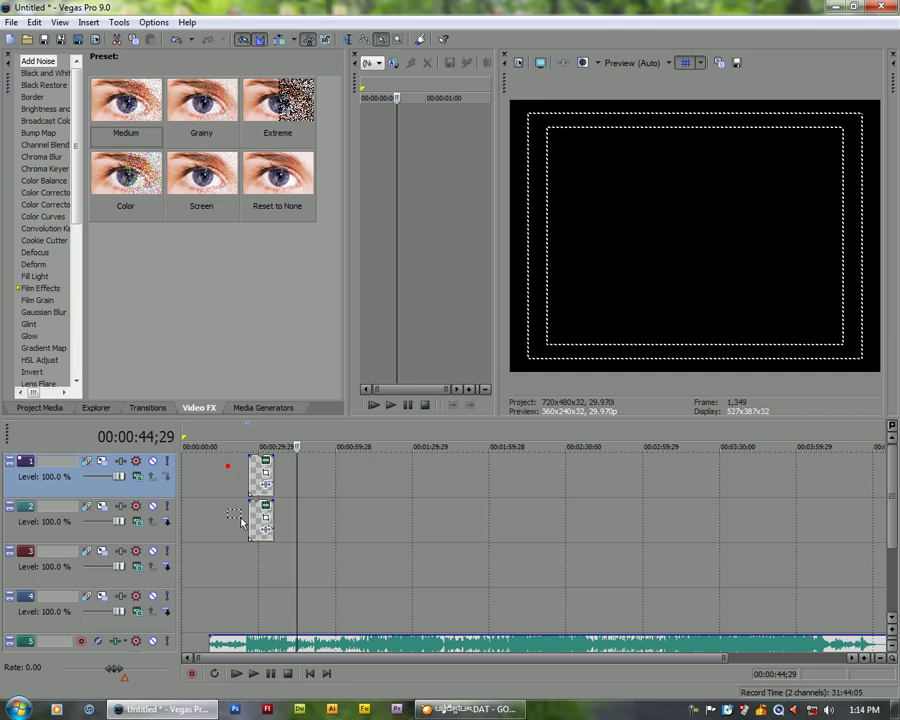
drag(256, 489, 303, 490)
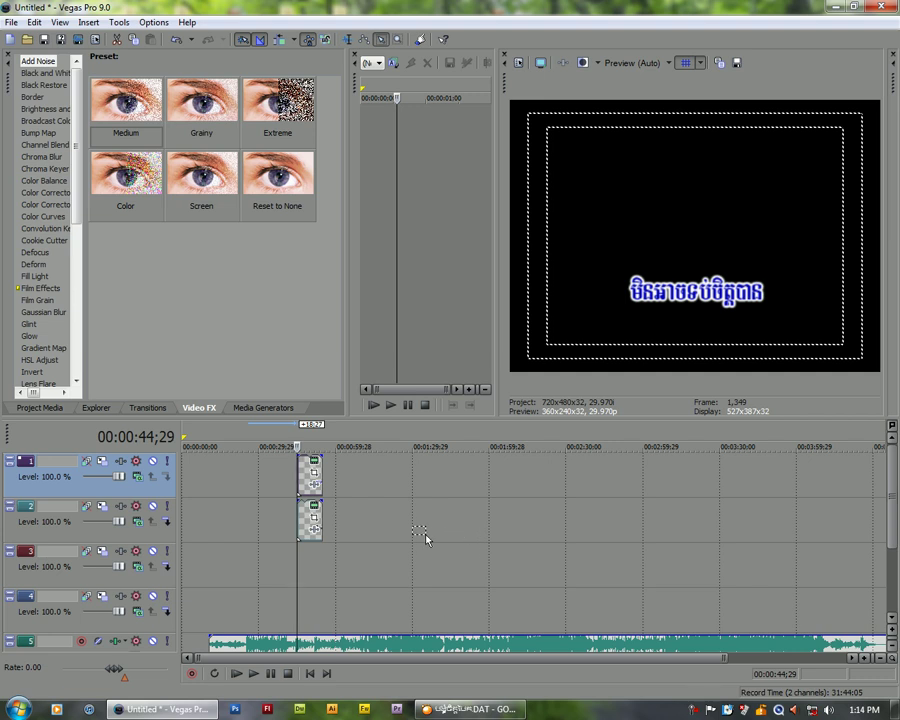
key(space)
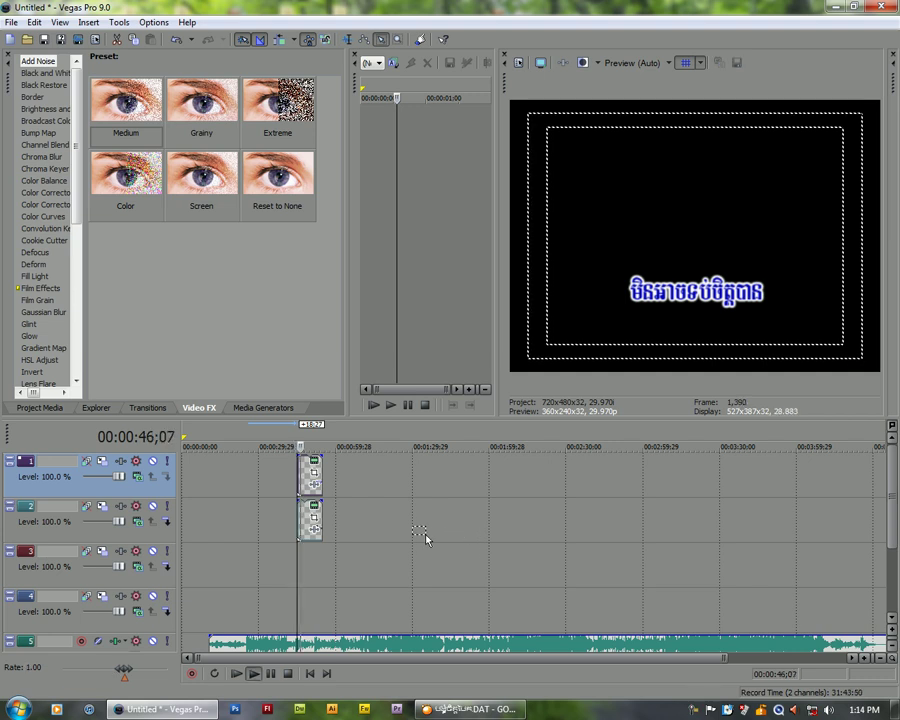
key(space)
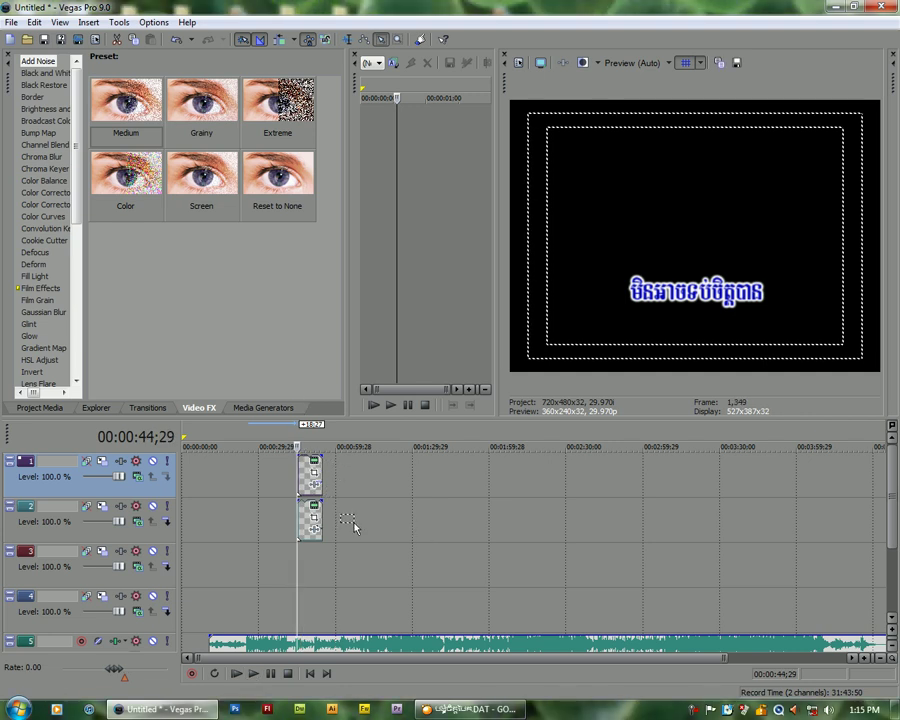
click(347, 39)
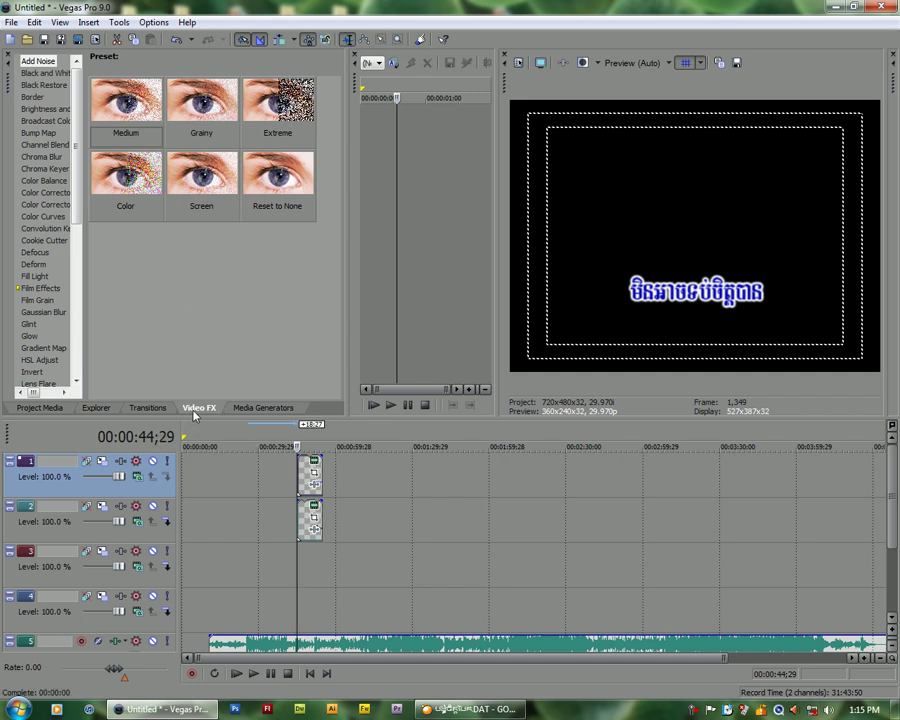
Show the Cookie Cutter video effect presets and select Circle Cut Out, Center, Blurred.
click(192, 407)
click(42, 241)
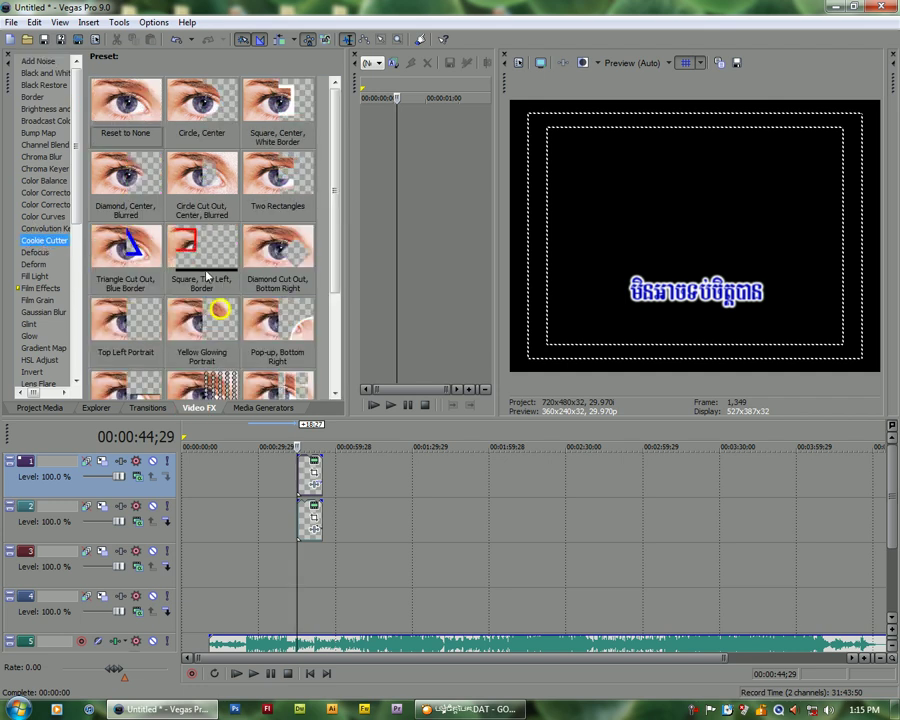
click(217, 184)
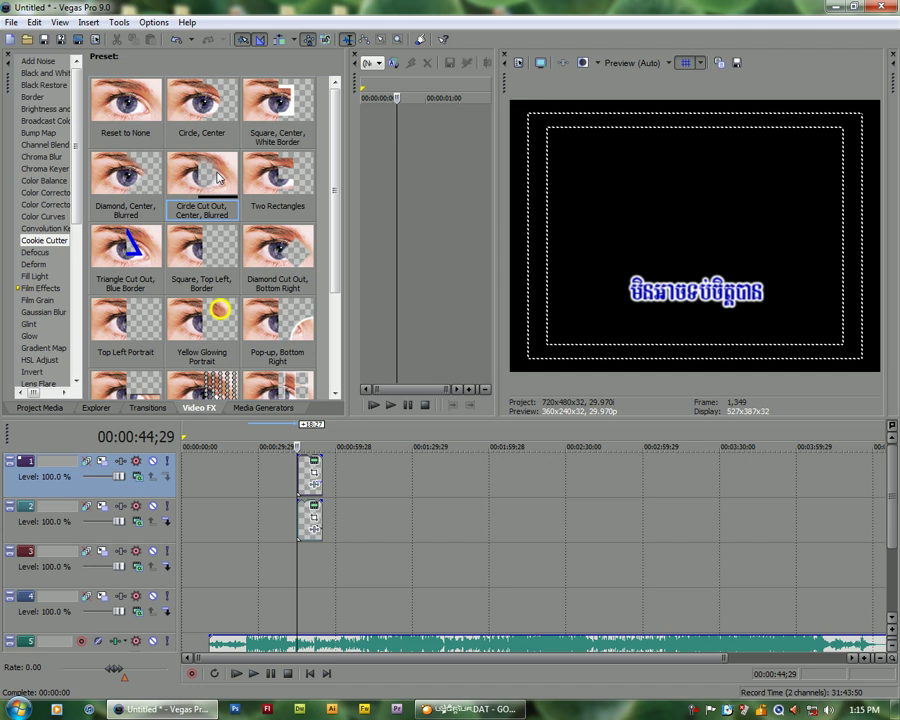
drag(201, 209, 316, 491)
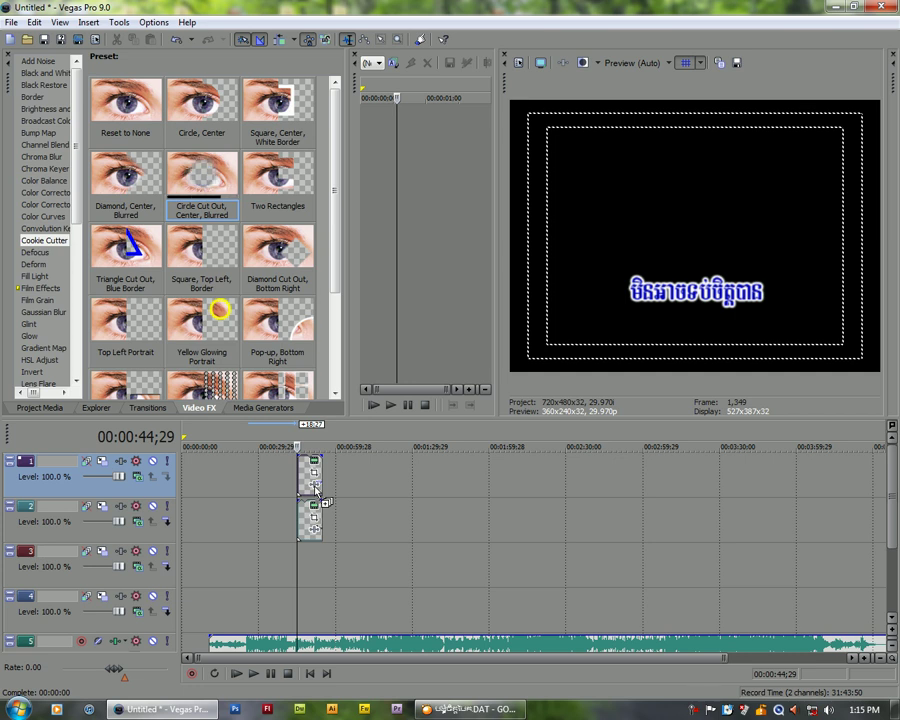
click(316, 486)
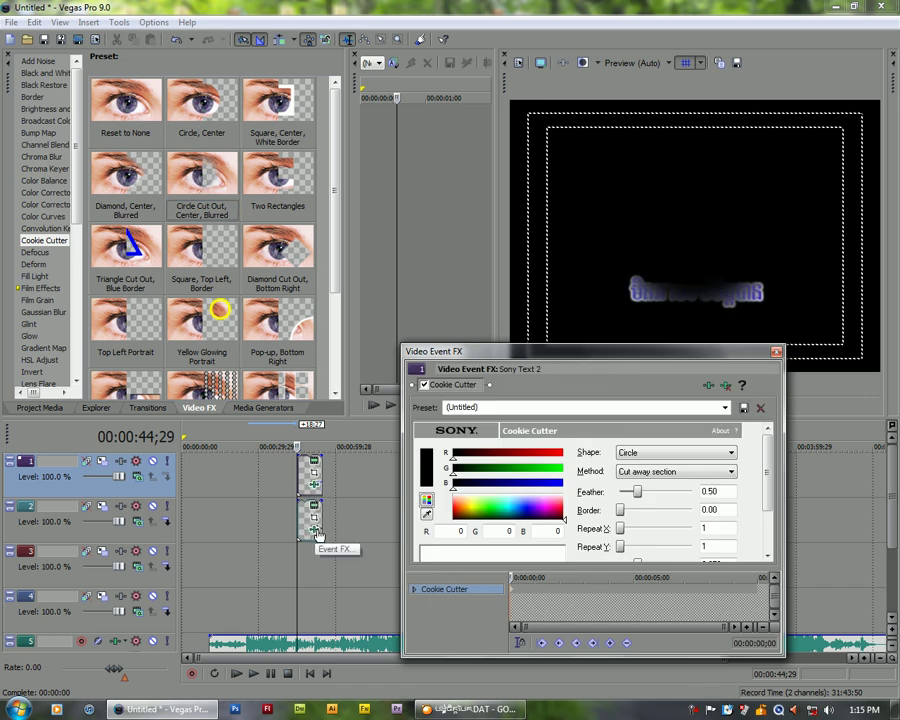
click(776, 353)
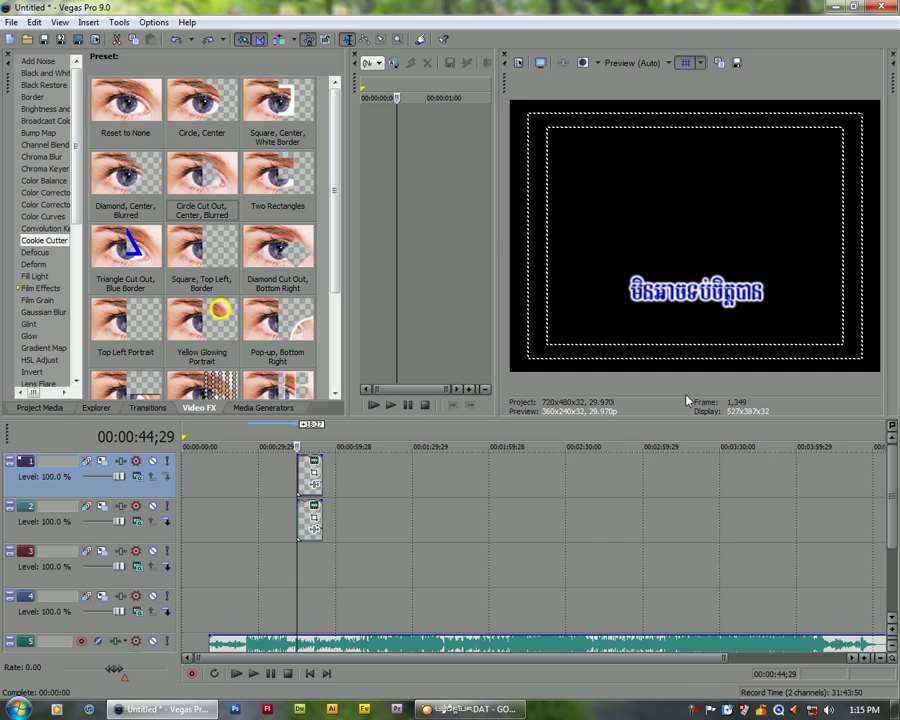
Place the cursor at 00:00:46;27 and apply the Circle Cut Out, Center, Blurred preset to the text clip on track 1.
click(298, 521)
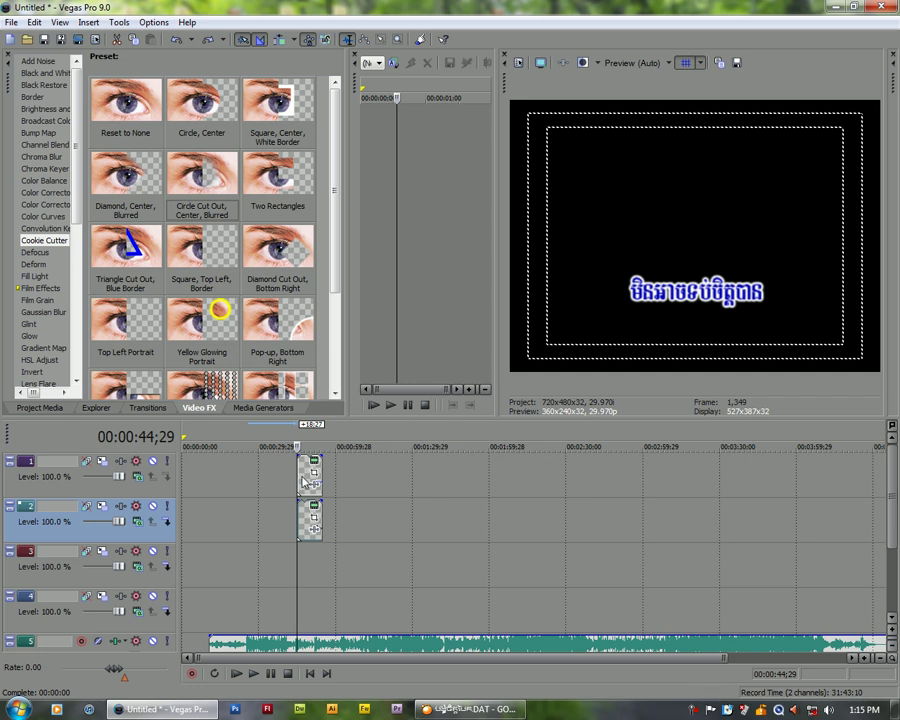
drag(300, 476, 303, 476)
drag(202, 180, 320, 485)
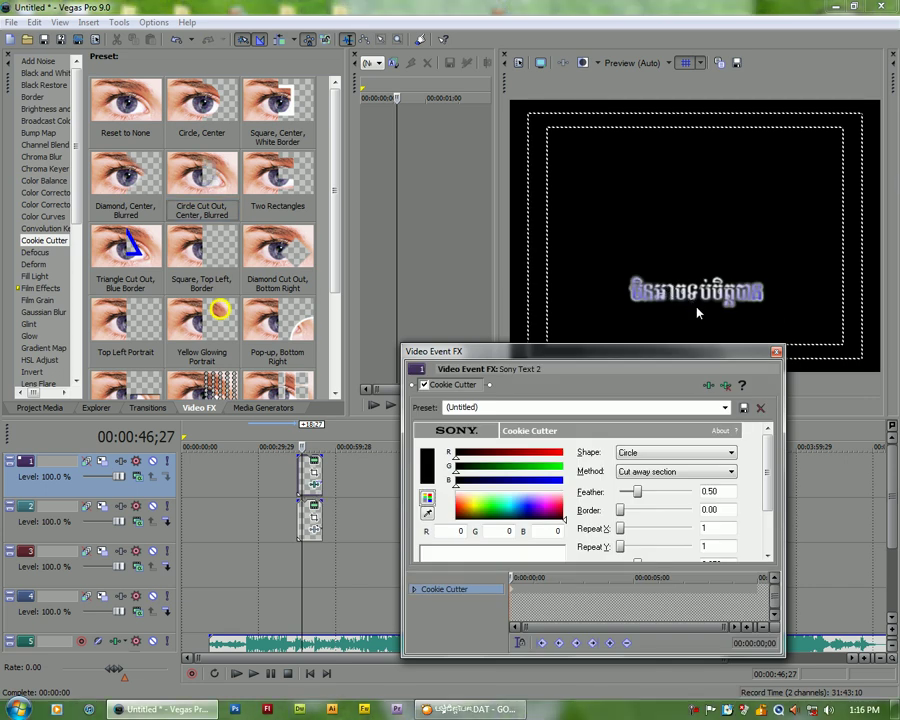
Set the Cookie Cutter shape to Rectangle, the method to Cut away all but section, and the feather to 0.00.
mouse_move(766, 481)
mouse_down()
mouse_move(766, 515)
mouse_move(766, 470)
mouse_up()
click(690, 455)
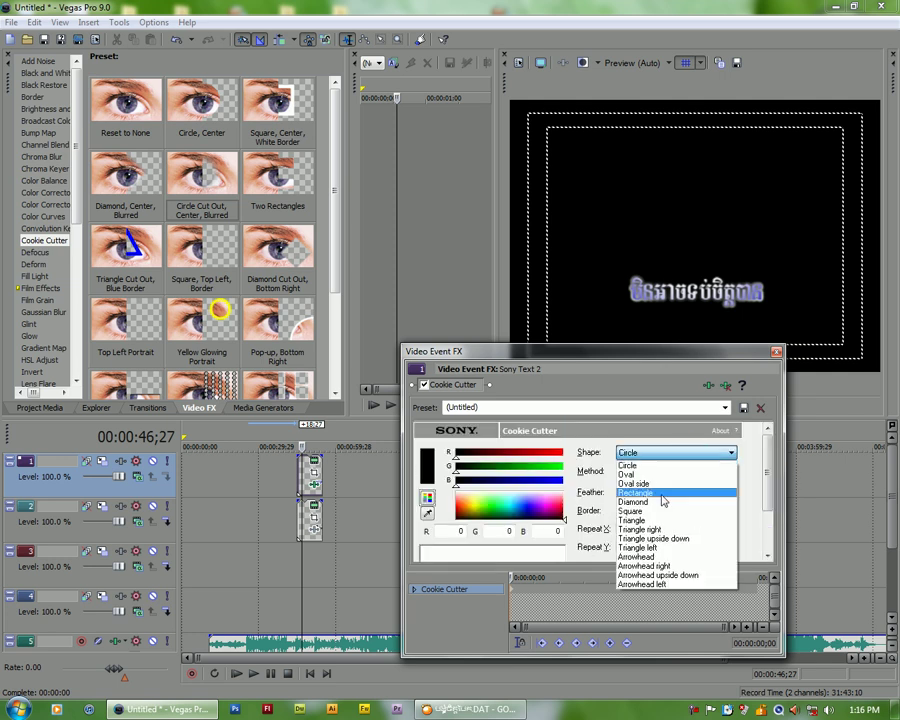
click(662, 492)
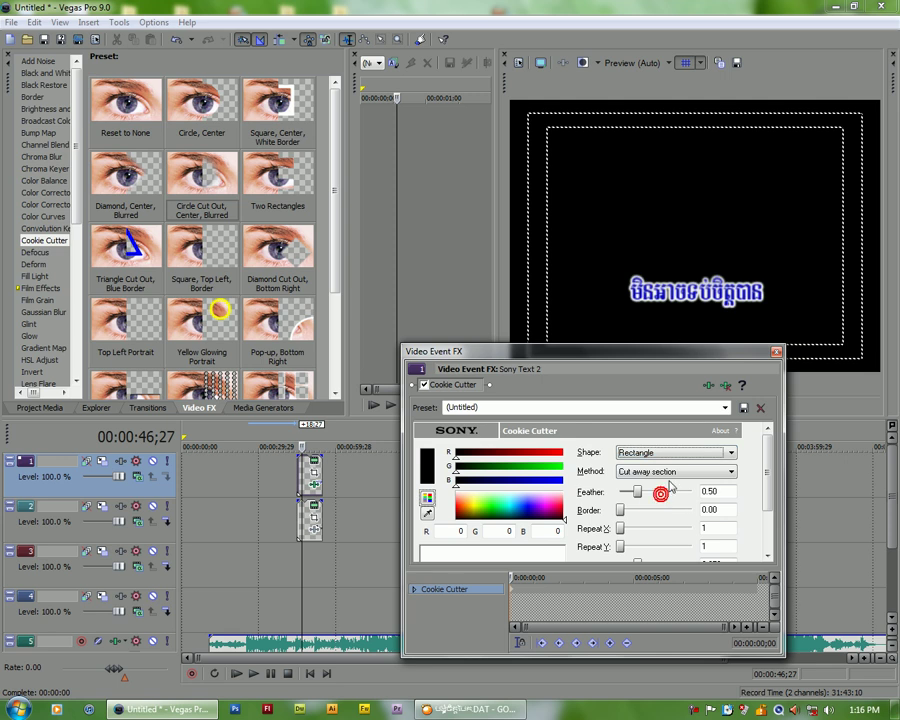
click(676, 472)
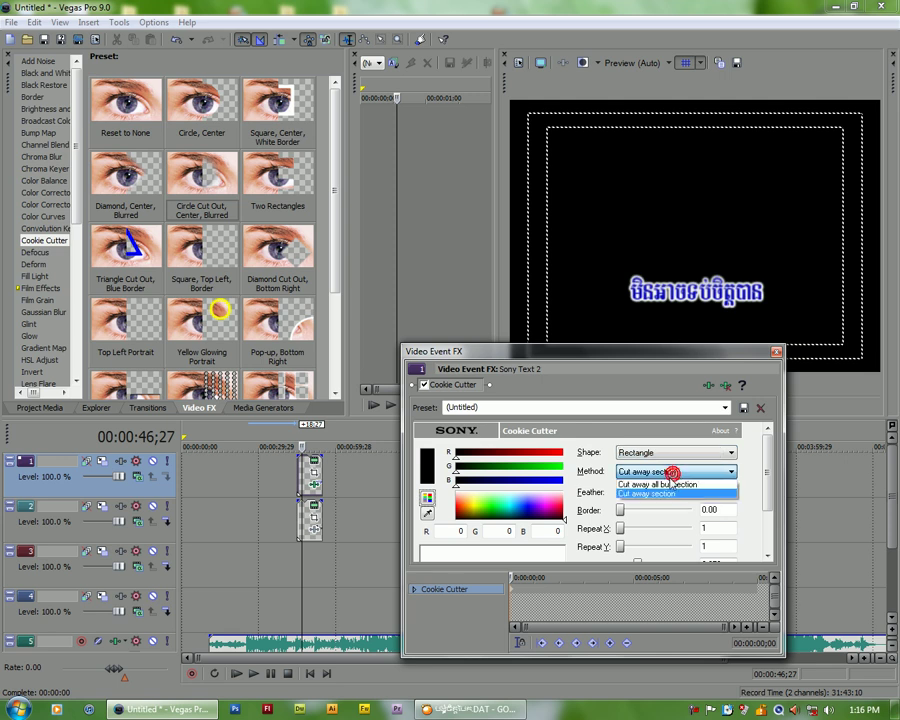
click(672, 490)
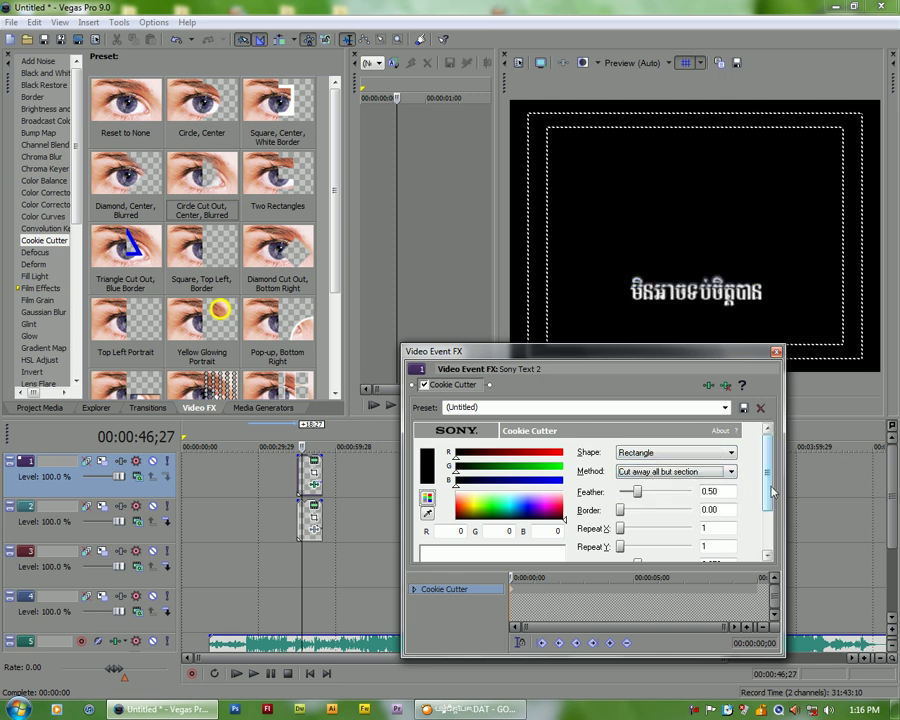
double_click(638, 494)
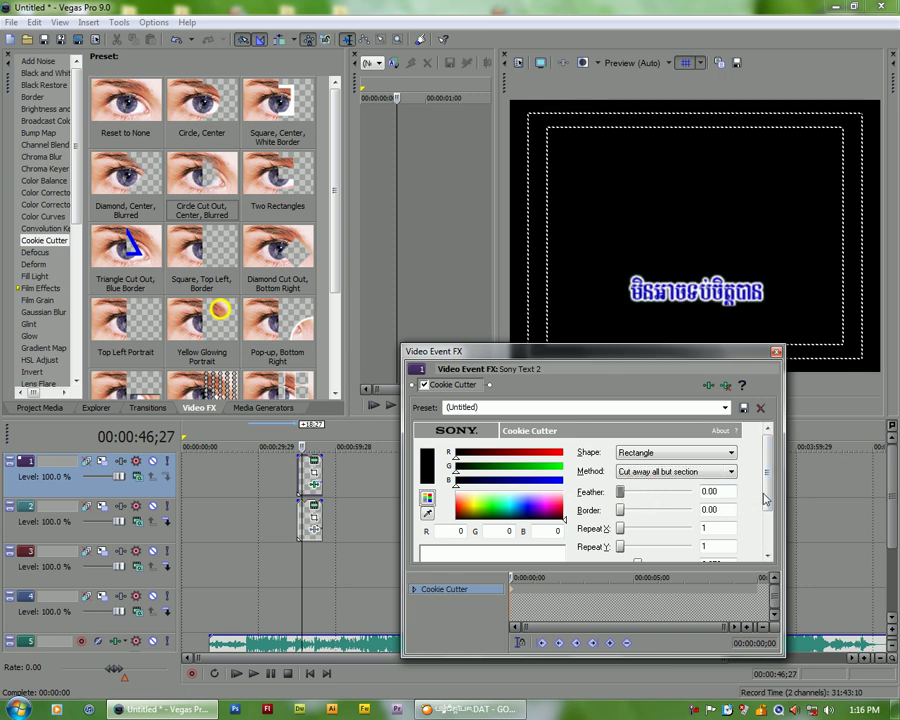
Set the Cookie Cutter's Center X to 0.000, Center Y to 0.800 and size to 0.000.
scroll(768, 498, down, 1)
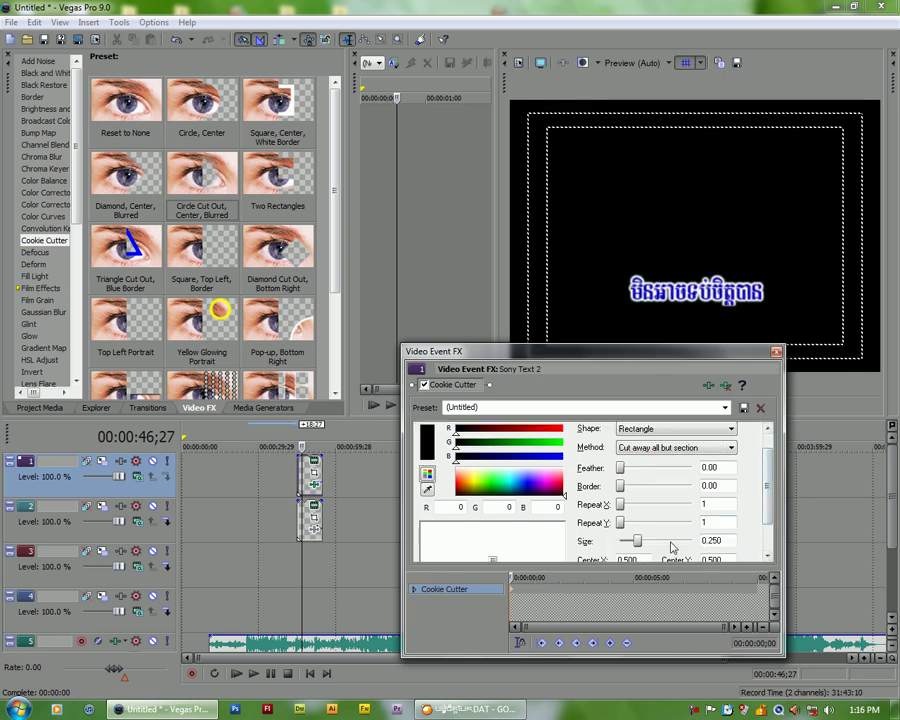
scroll(763, 510, down, 1)
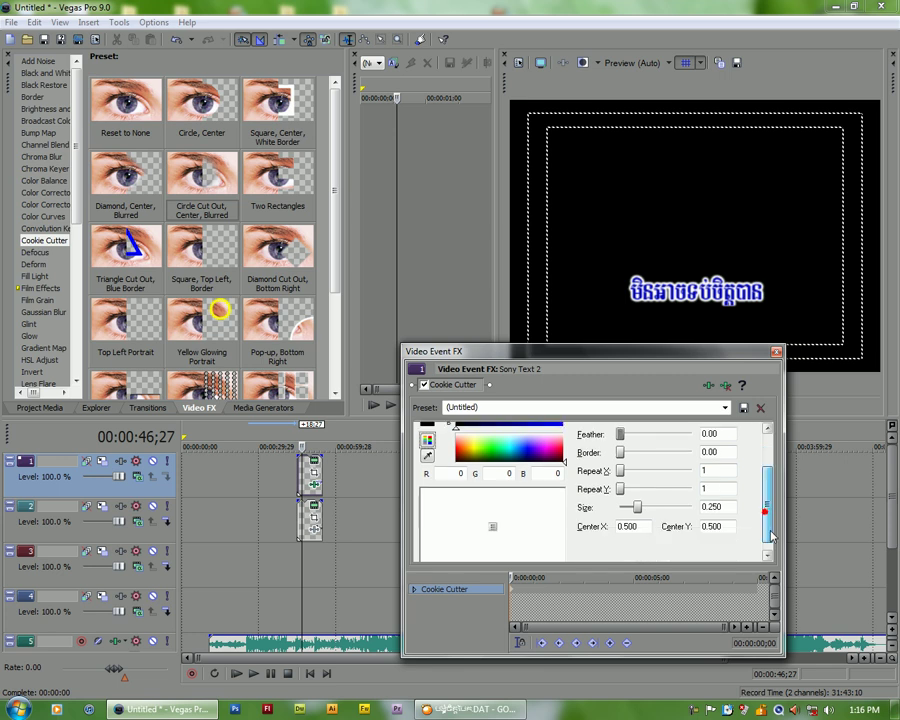
click(641, 528)
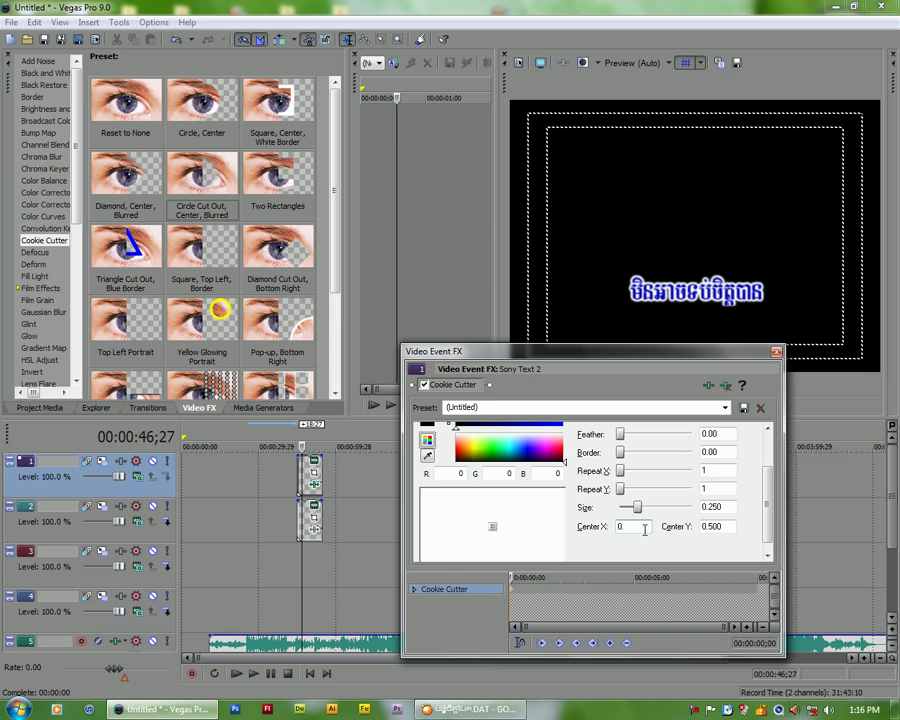
text(0.)
key(Return)
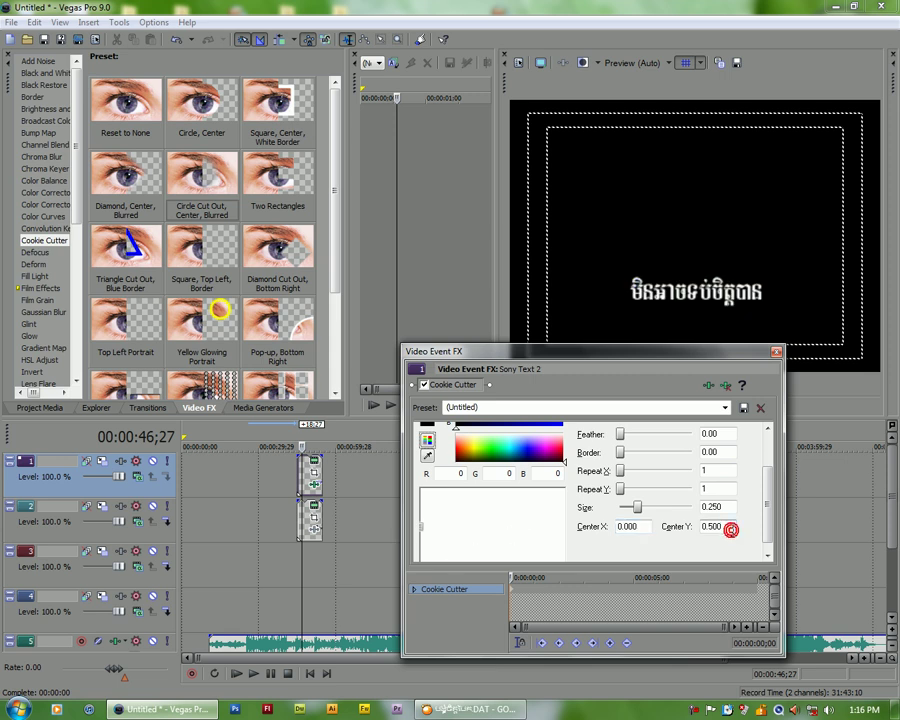
key(BackSpace)
key(BackSpace)
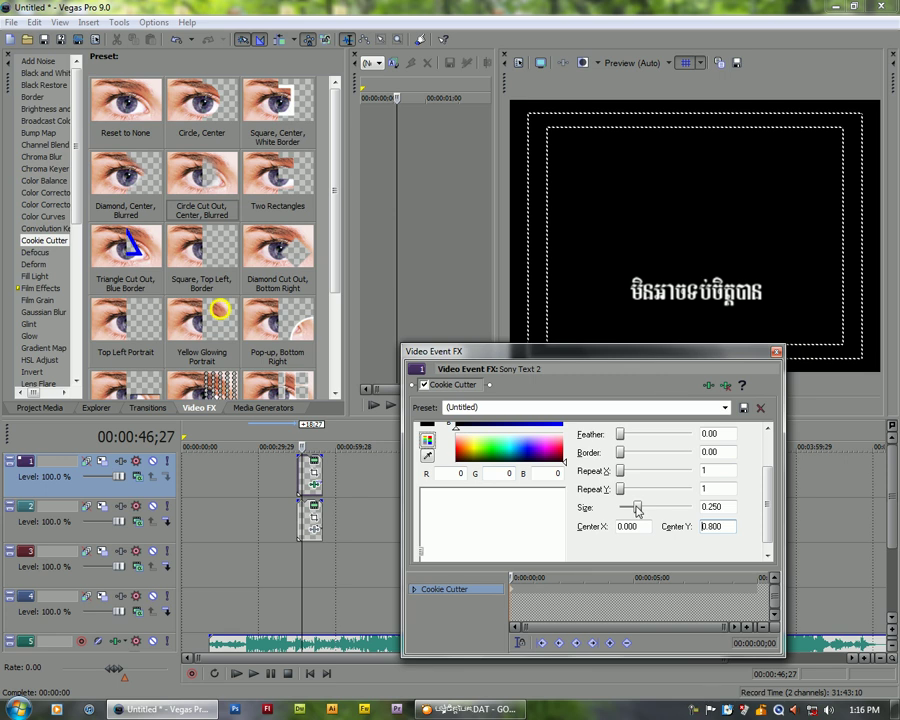
drag(637, 508, 620, 508)
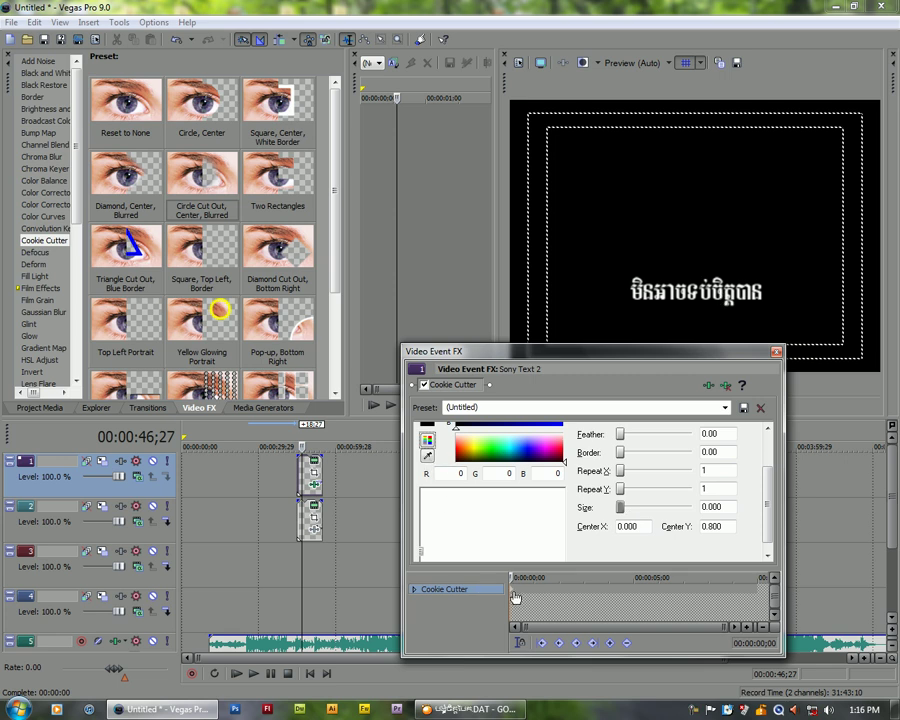
Try adding a Cookie Cutter keyframe at 00:00:02;25 with Repeat Y set to 10.
right_click(568, 593)
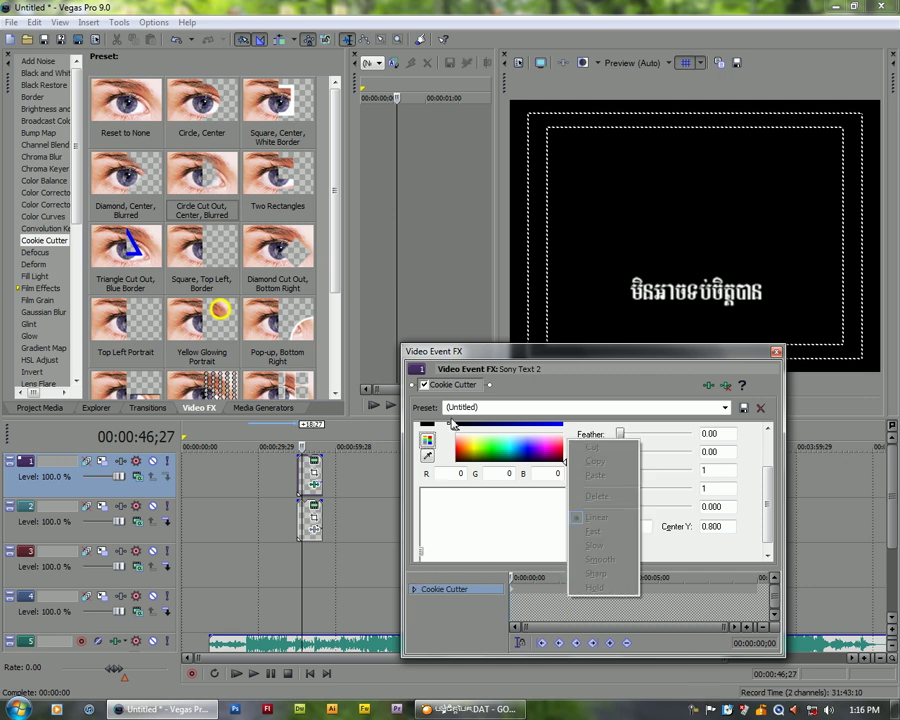
click(473, 349)
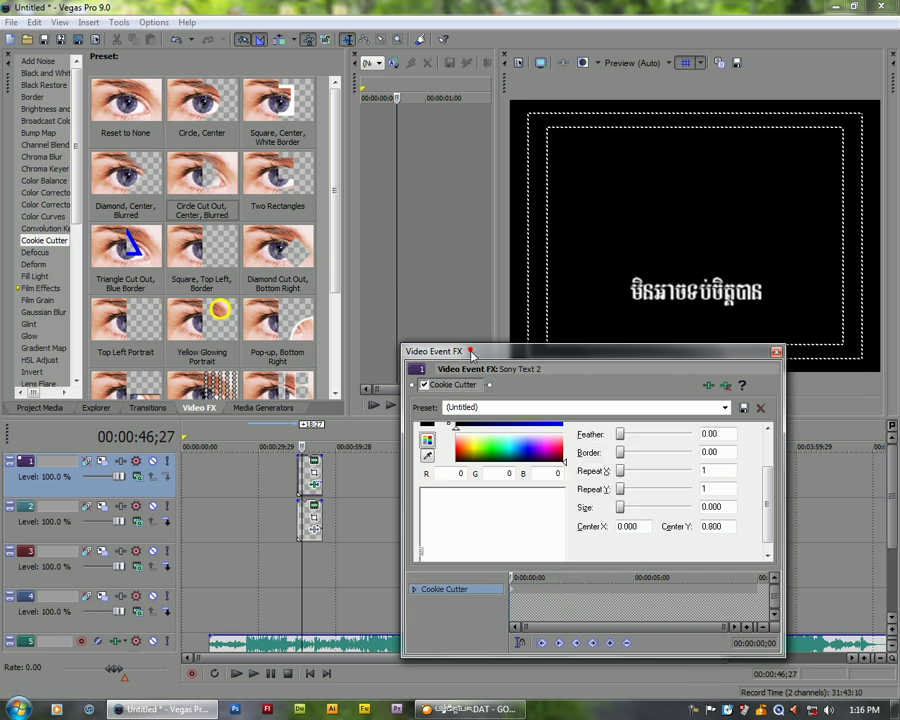
double_click(579, 590)
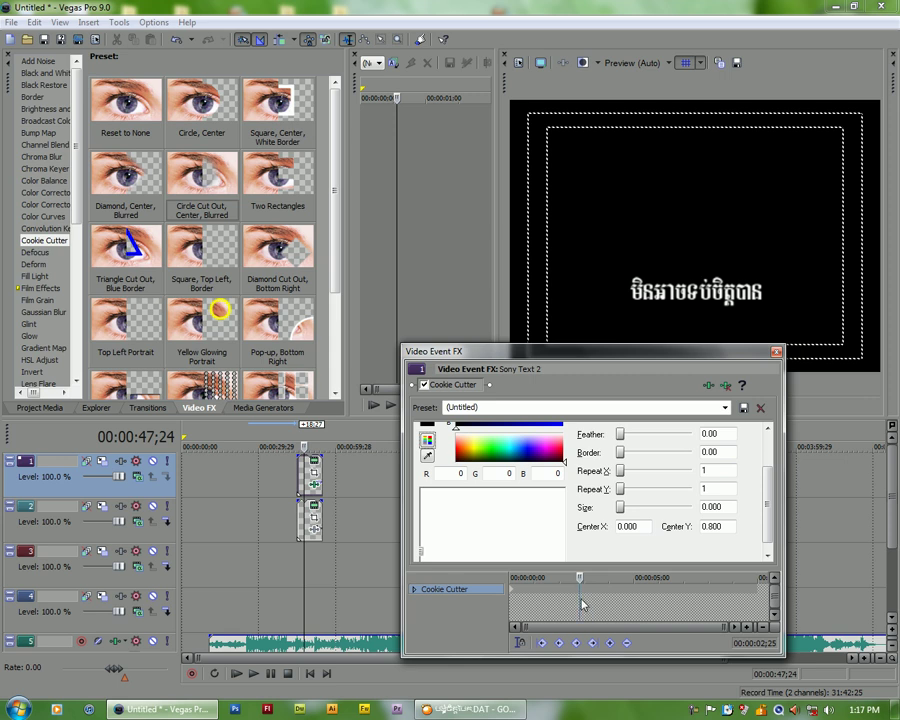
click(620, 509)
click(595, 580)
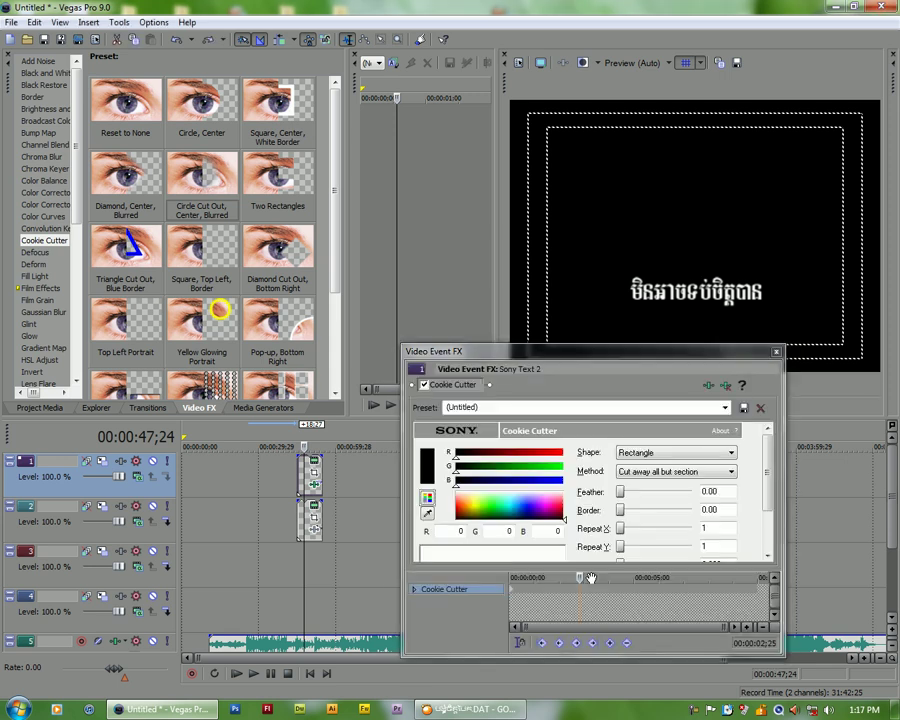
click(609, 643)
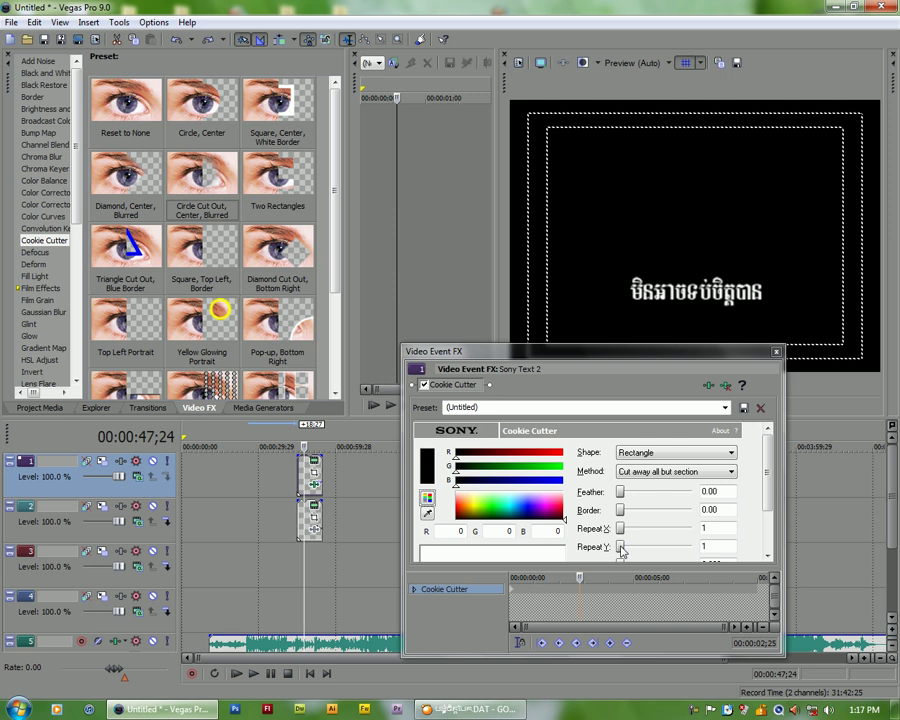
drag(620, 548, 696, 557)
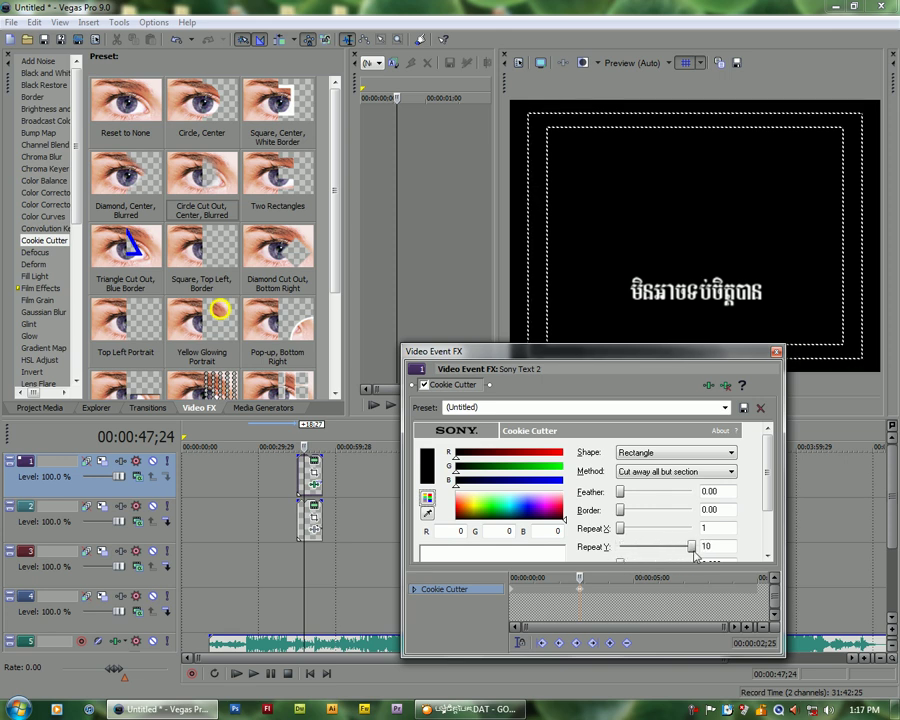
click(769, 546)
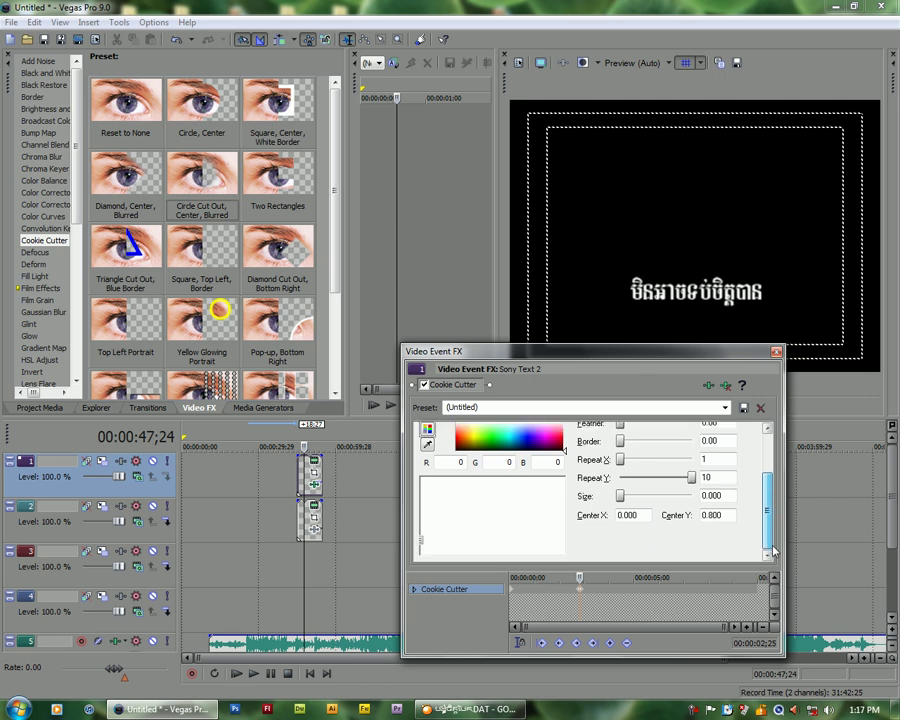
Return the effect cursor to 00:00:00;00 and move the second Cookie Cutter keyframe to 00:00:03;23.
drag(578, 577, 512, 595)
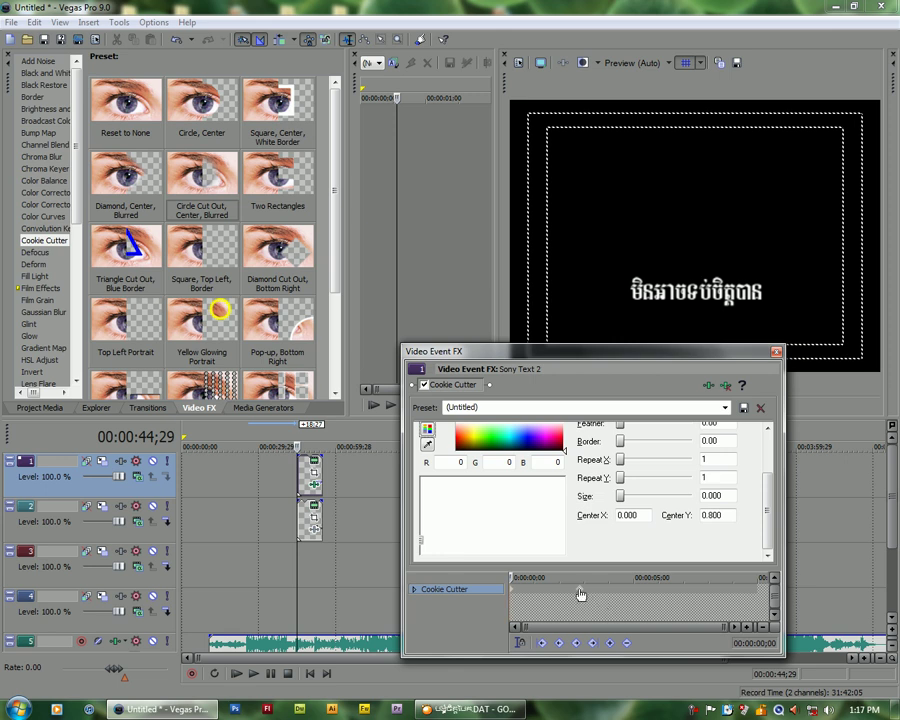
click(579, 591)
drag(581, 595, 692, 589)
drag(577, 577, 487, 583)
drag(690, 589, 602, 589)
scroll(770, 539, up, 3)
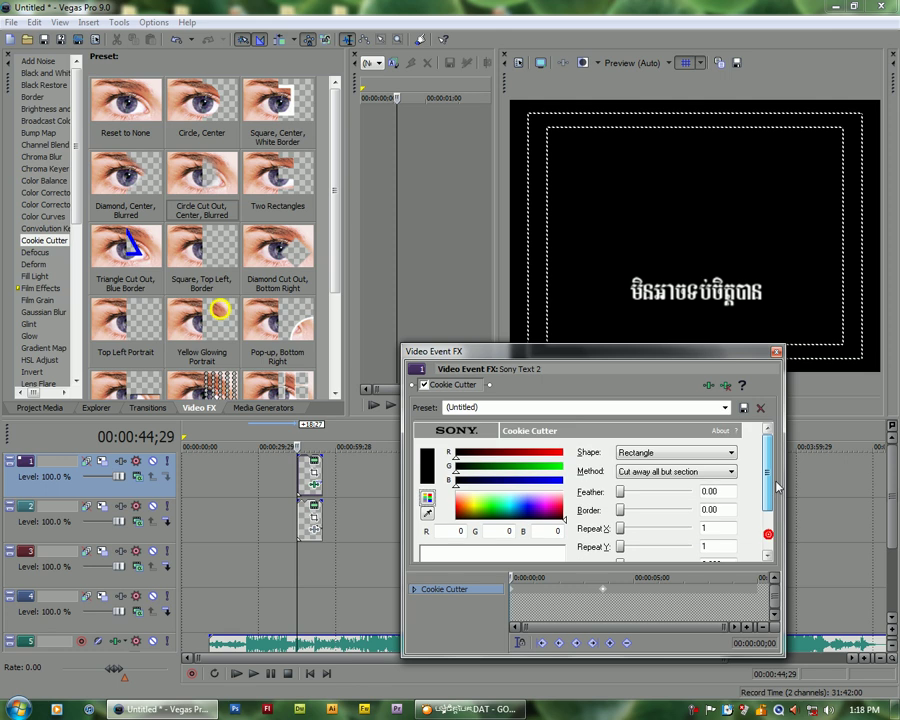
scroll(776, 517, down, 3)
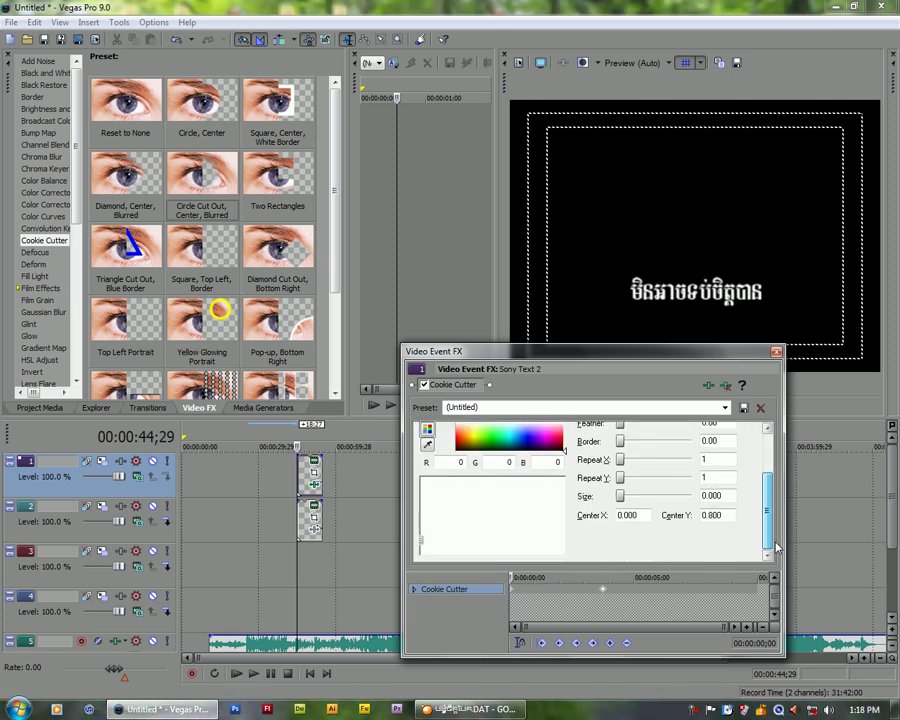
Set Repeat Y back to 1 on the keyframe at 00:00:03;23 and close the effect settings.
click(525, 591)
drag(525, 591, 604, 596)
click(577, 591)
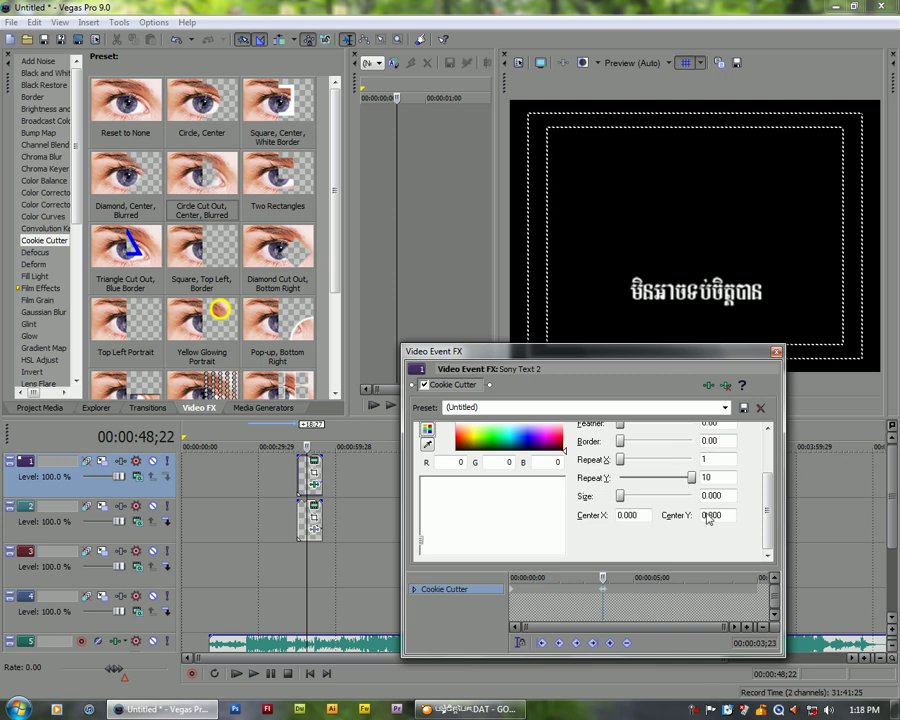
drag(693, 481, 606, 487)
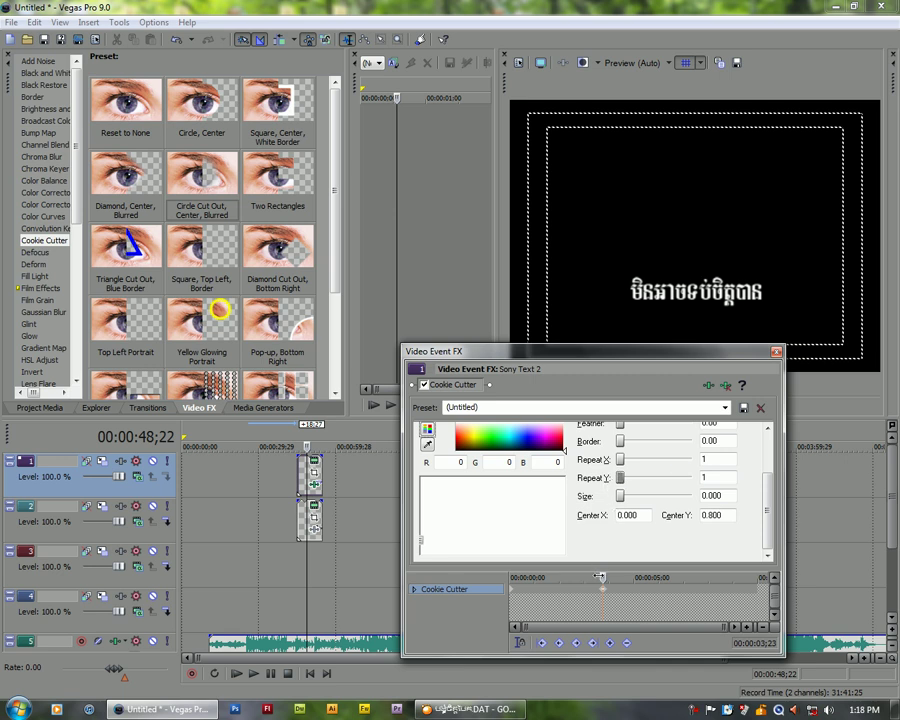
drag(599, 577, 637, 587)
click(775, 353)
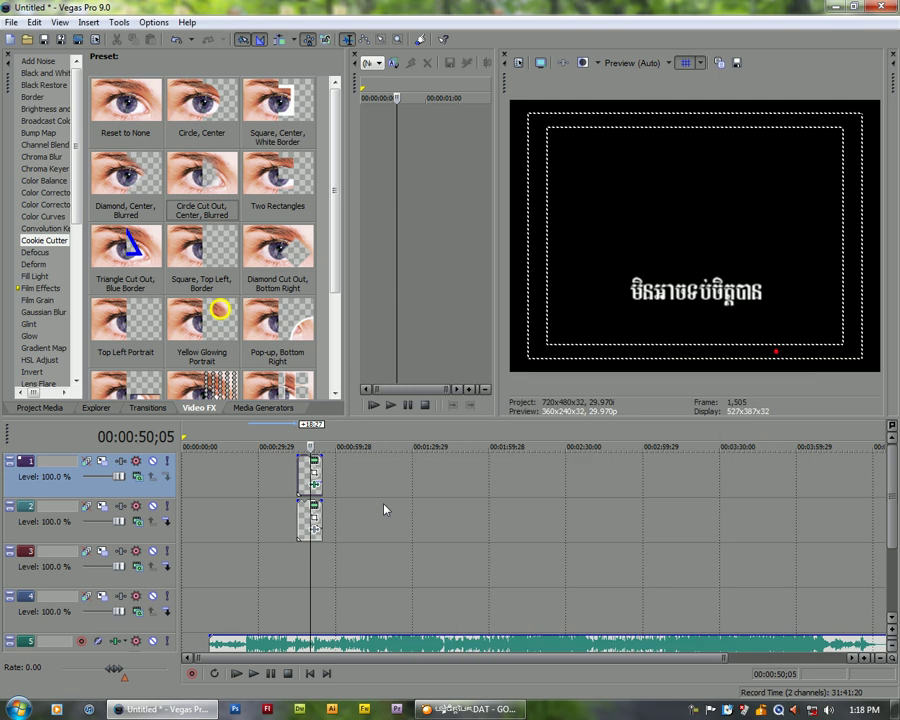
Delete all effects from the text clip on track 1 and reapply the Circle Cut Out, Center, Blurred preset.
right_click(316, 487)
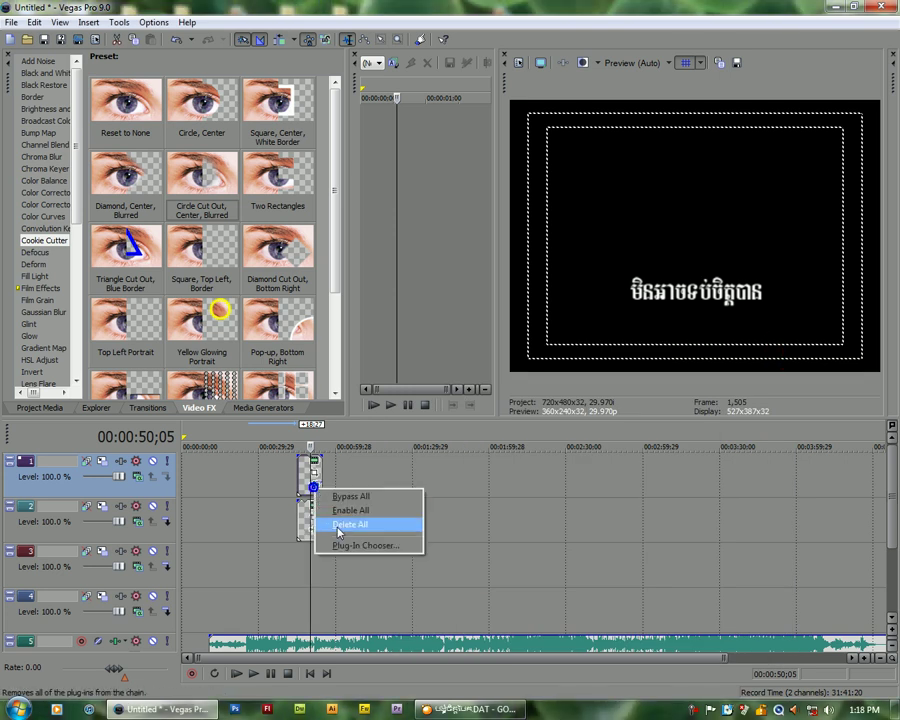
click(349, 524)
drag(200, 180, 316, 487)
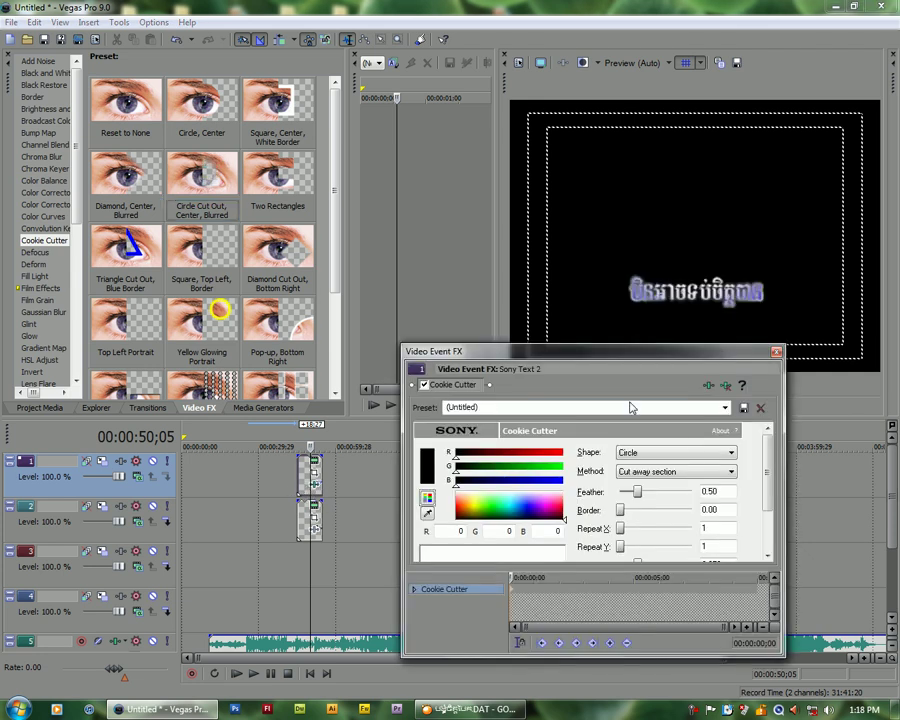
Set the reapplied Cookie Cutter to a Rectangle shape, the Cut away all but section method and 0.00 feather.
click(683, 455)
click(717, 498)
click(706, 471)
click(675, 484)
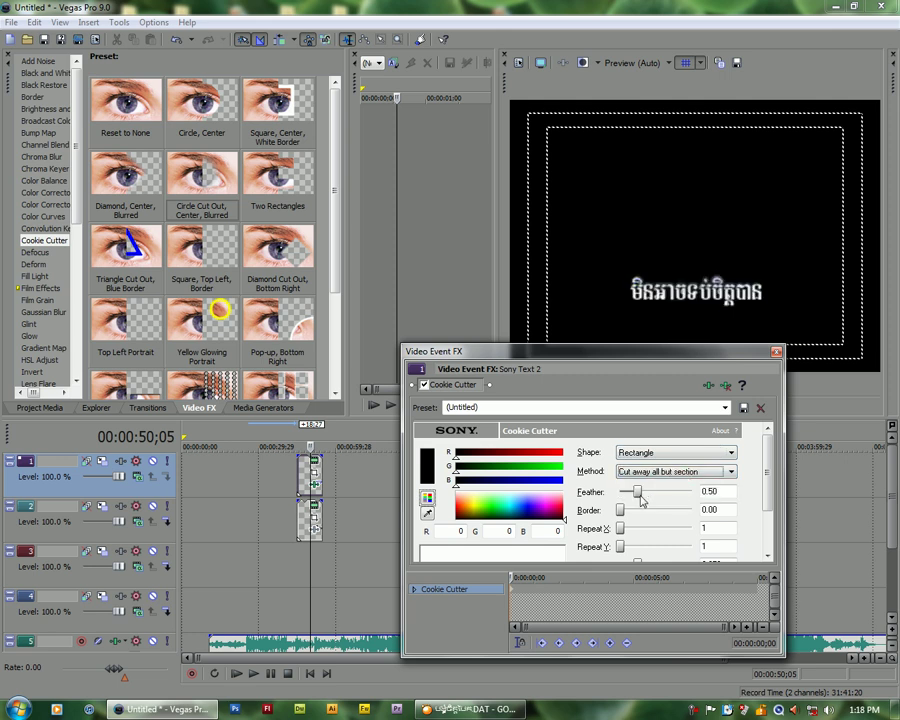
double_click(637, 491)
Set the cutter's Center X to 0.000, Center Y to 0.800 and size to 0.000 for the first keyframe.
mouse_move(767, 494)
mouse_down()
mouse_move(768, 524)
mouse_move(768, 514)
mouse_up()
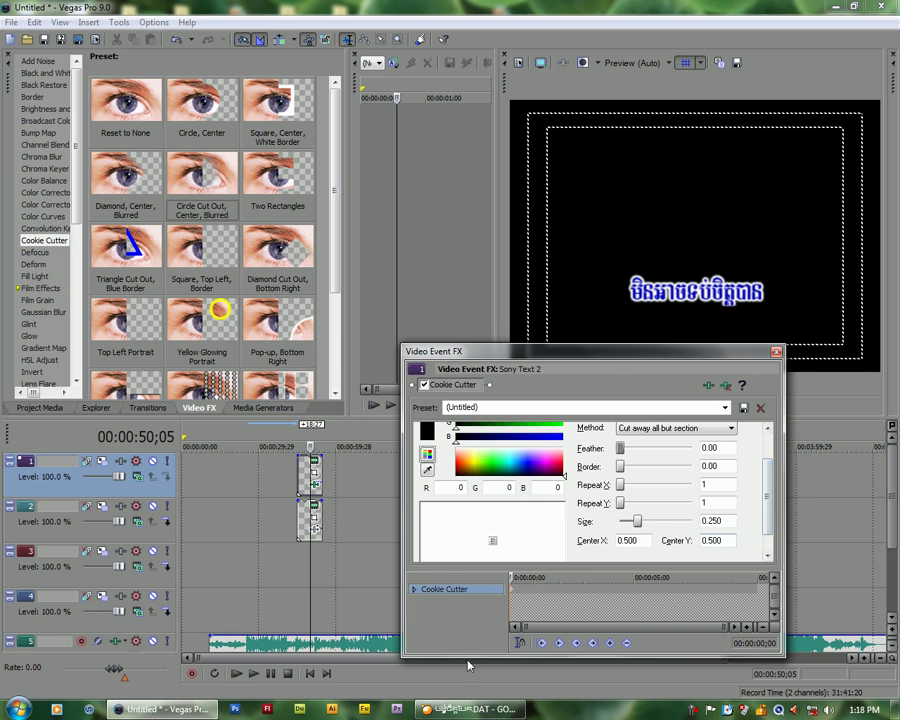
drag(643, 545, 589, 549)
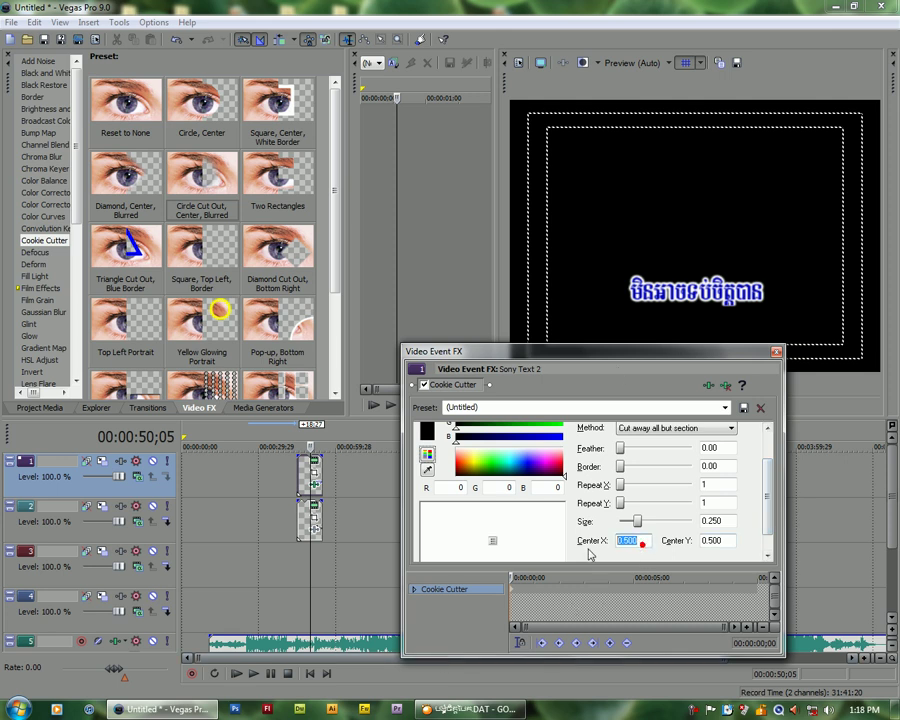
text(0)
key(Return)
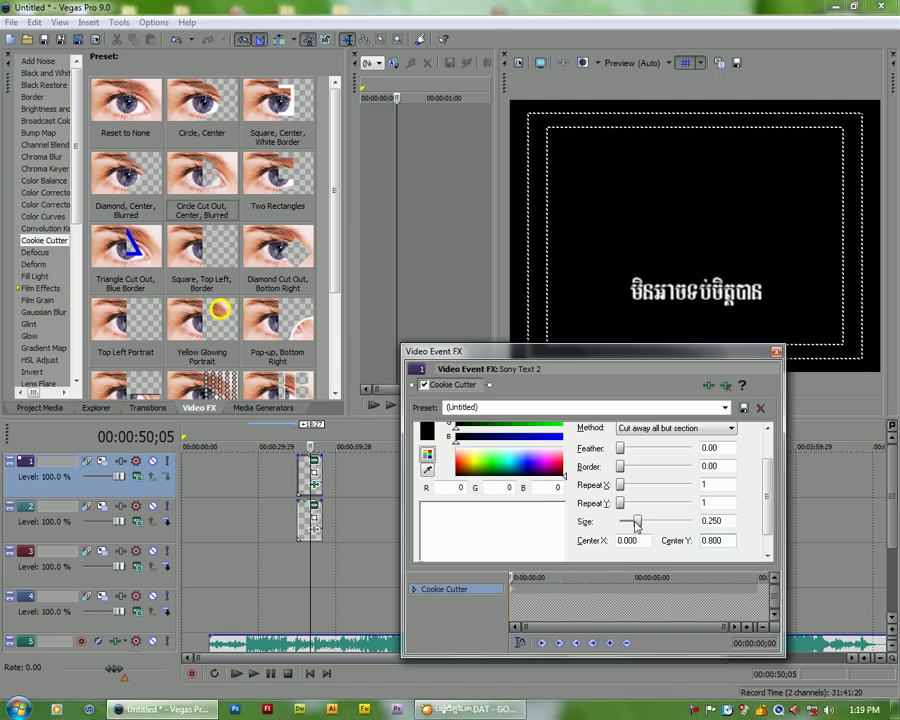
drag(637, 525, 619, 521)
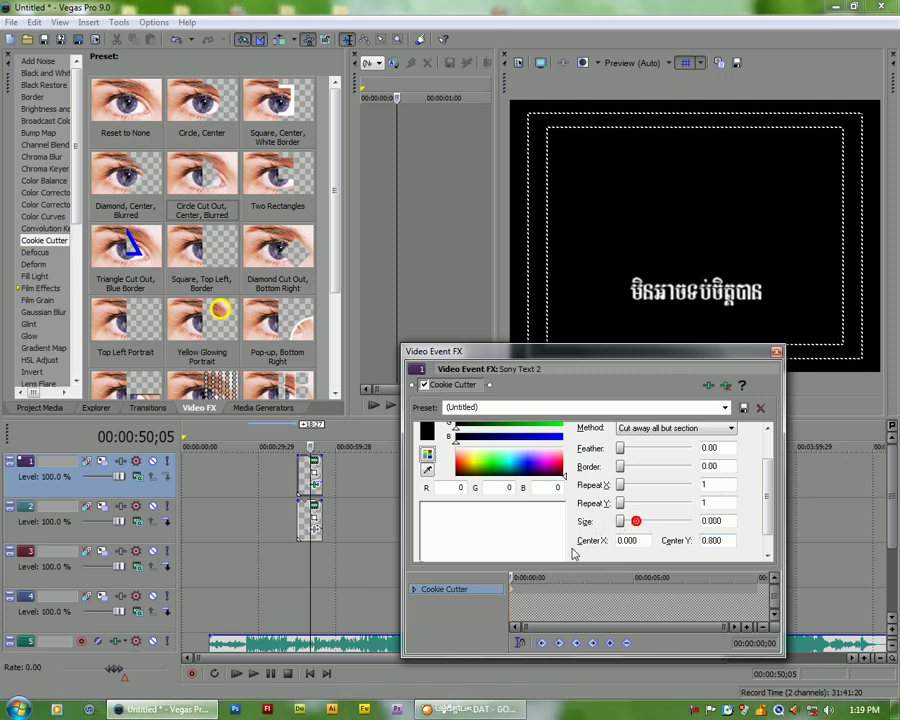
Add a Cookie Cutter keyframe at 00:00:01;02 with size 1.000 and move it to about 6 seconds.
click(536, 590)
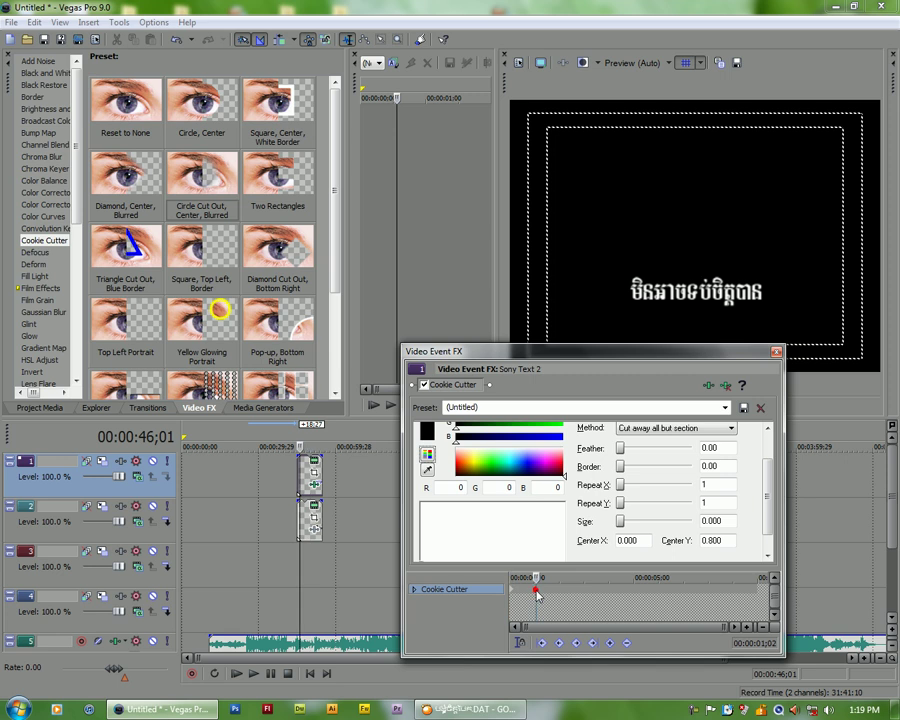
drag(626, 527, 704, 528)
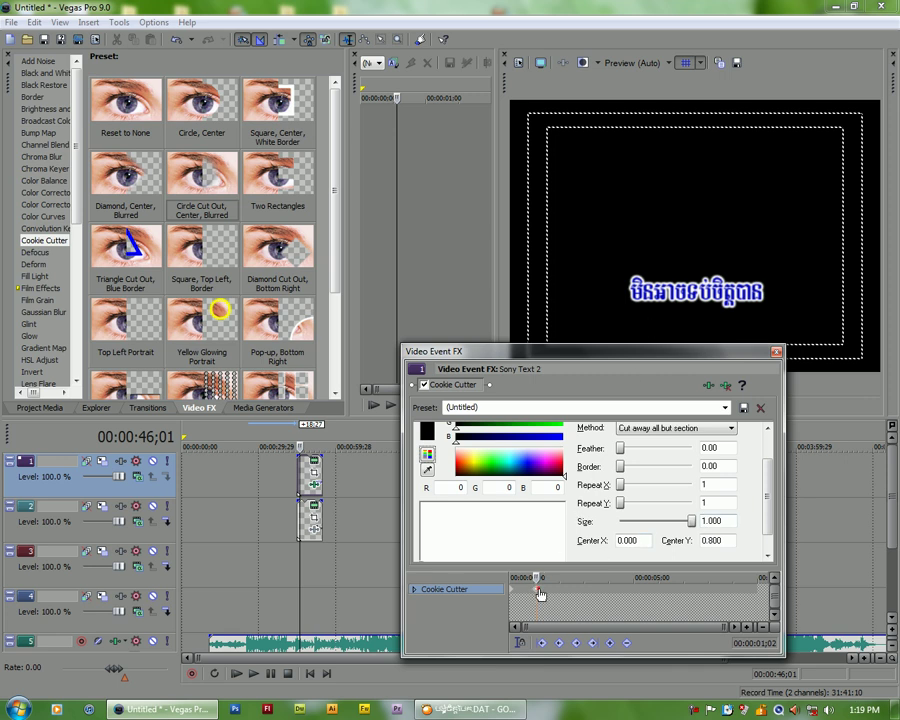
drag(540, 594, 621, 592)
Return the cursor to the clip's start at 00:00:44;29, close the effect settings and preview the text animation.
drag(531, 577, 486, 573)
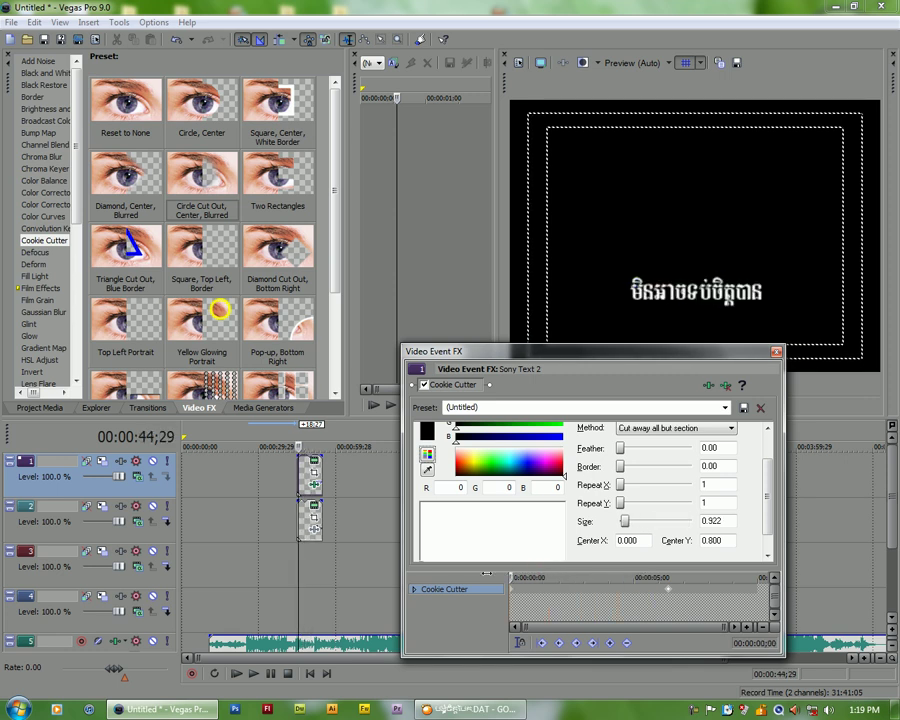
click(776, 351)
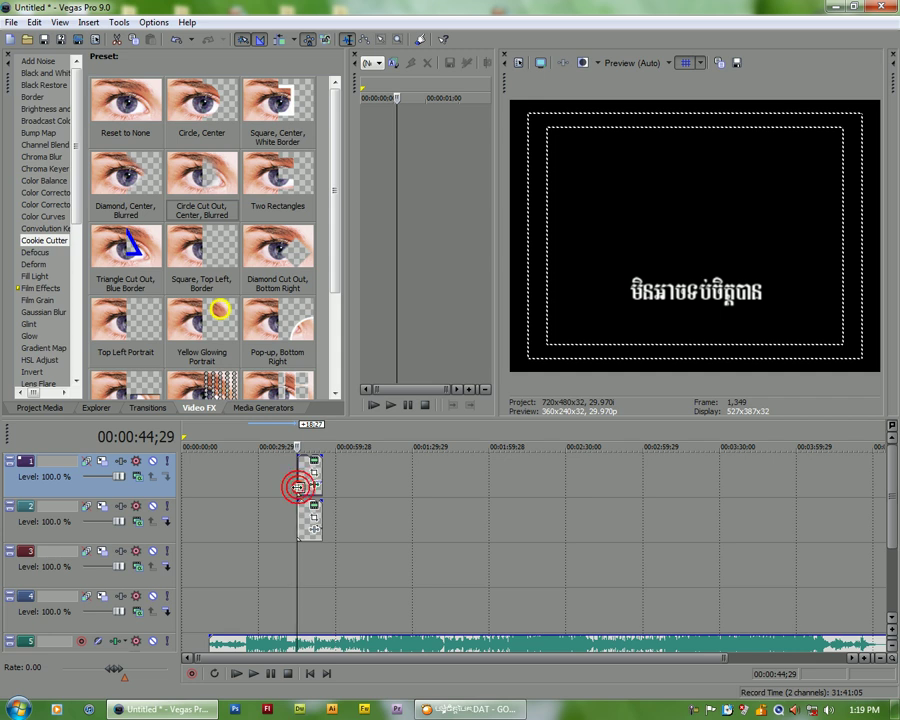
key(space)
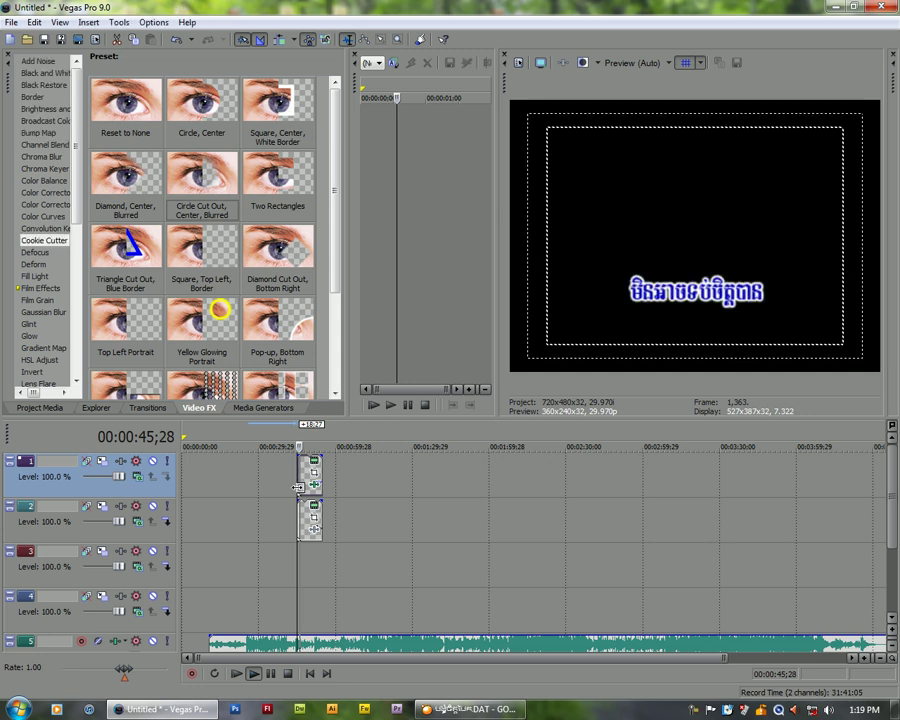
key(space)
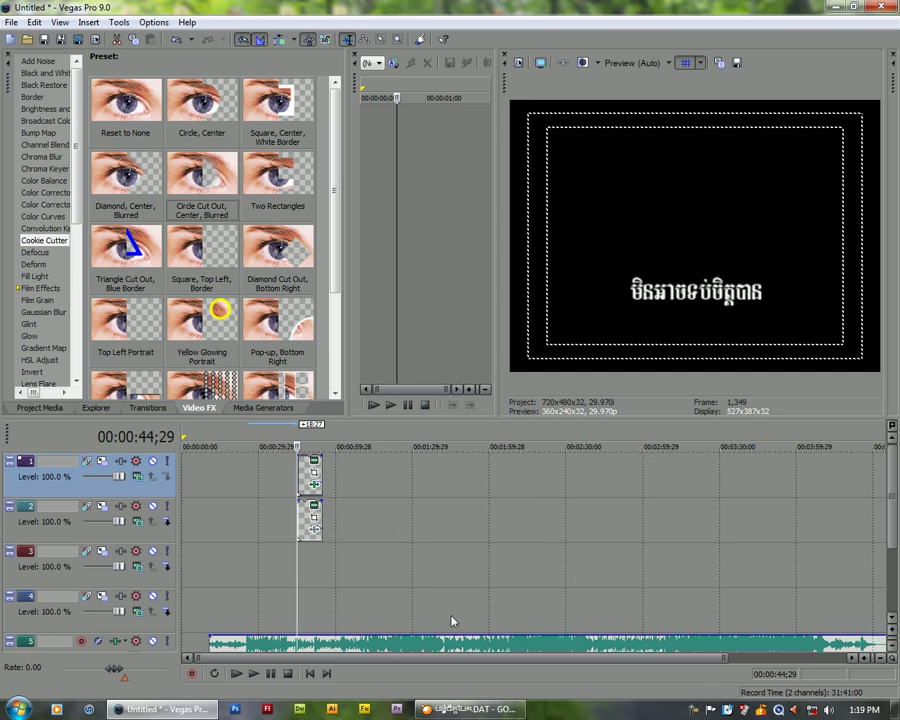
Delete the audio clip on track 5 and play the text animation again without sound.
click(454, 643)
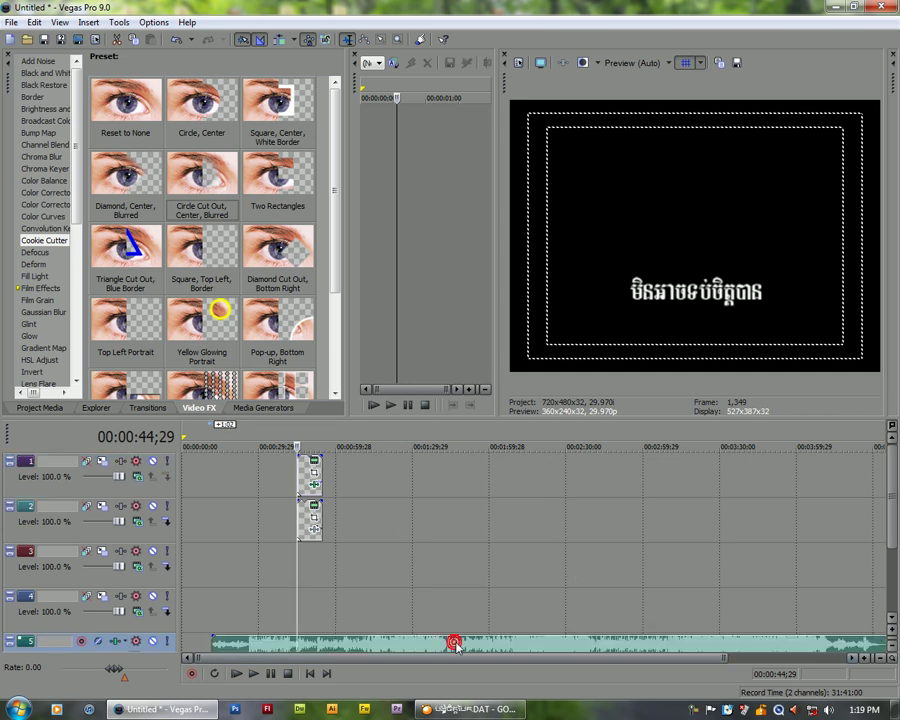
key(Delete)
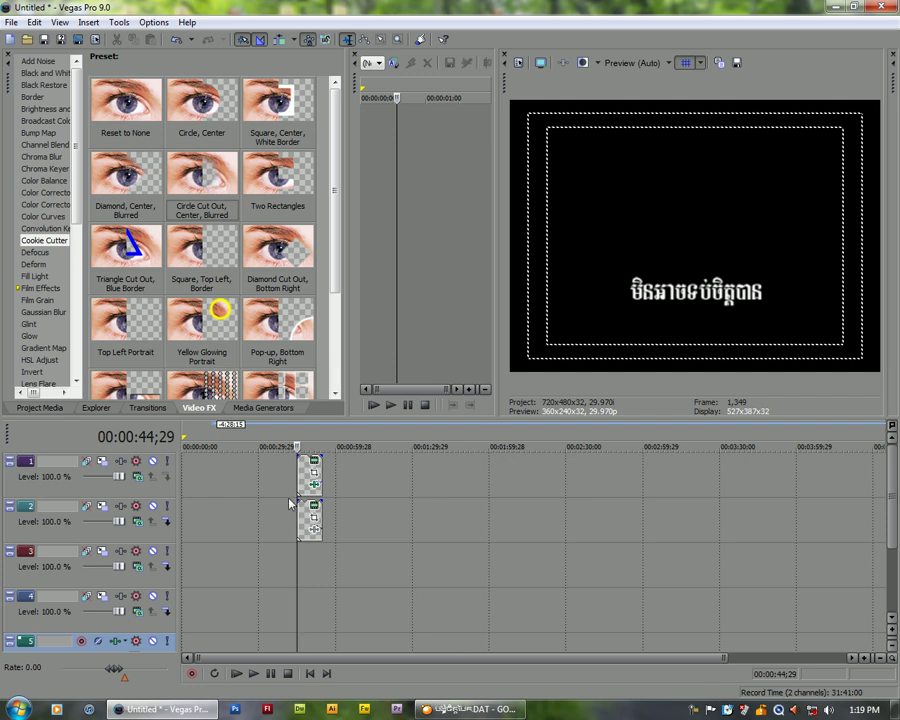
key(space)
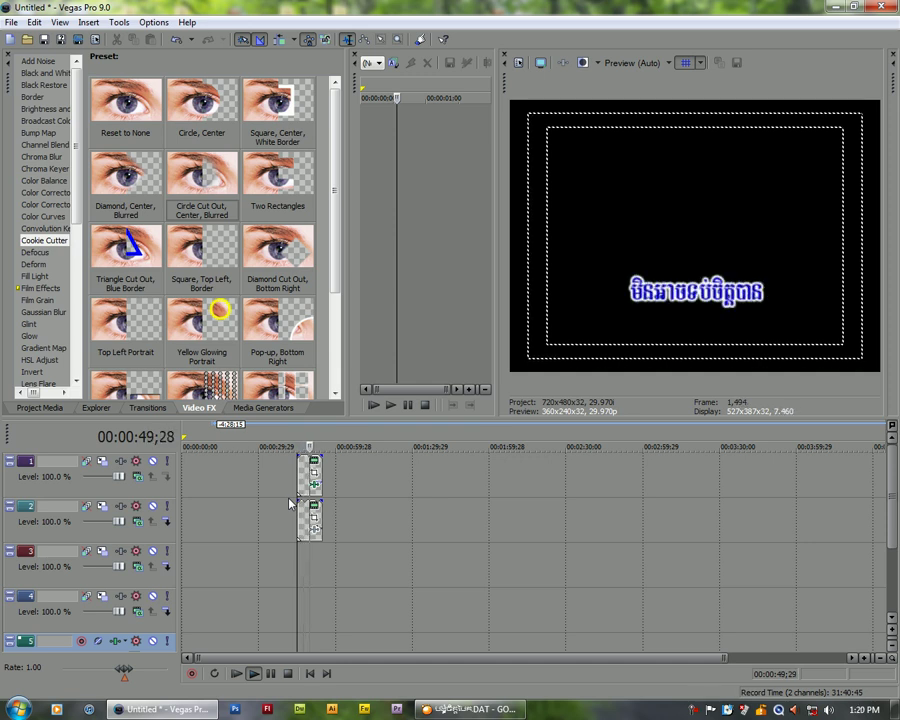
key(space)
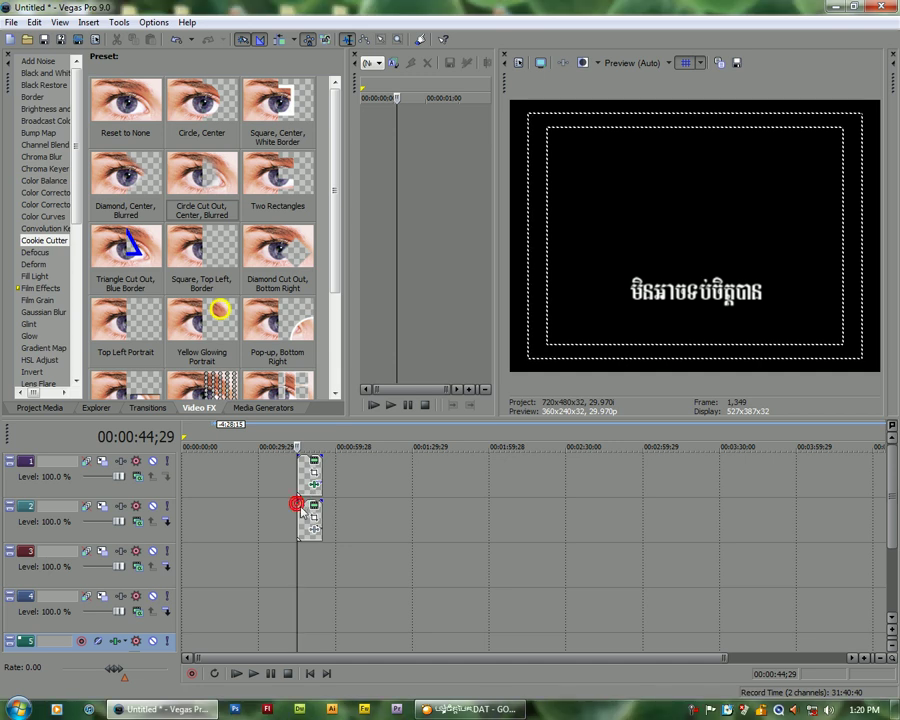
Reopen the track 1 clip's Cookie Cutter settings and move the second keyframe earlier, to about 4.5 seconds.
click(315, 485)
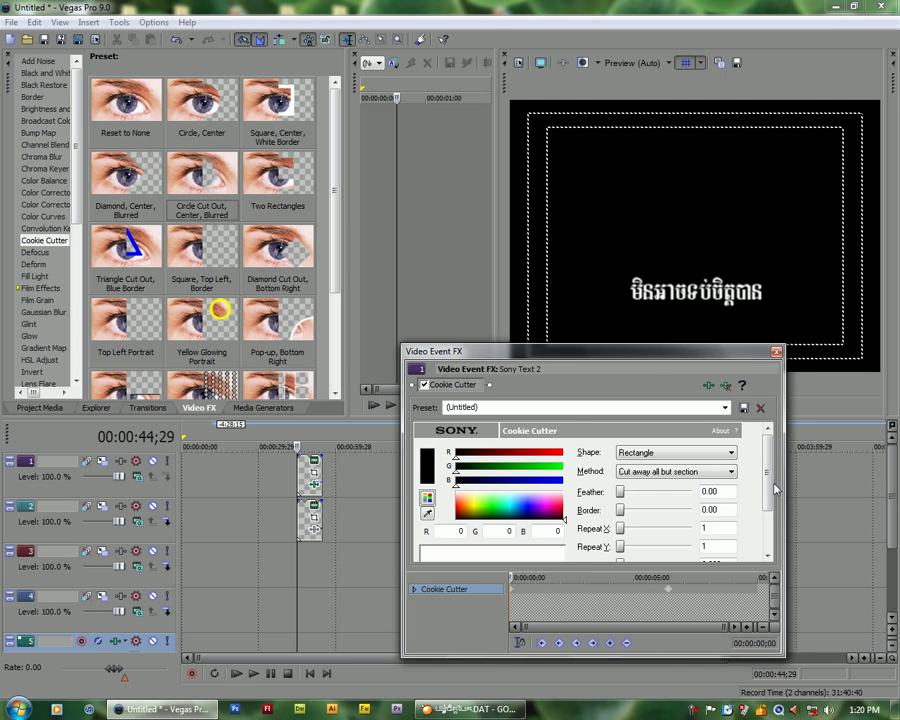
drag(765, 482, 767, 494)
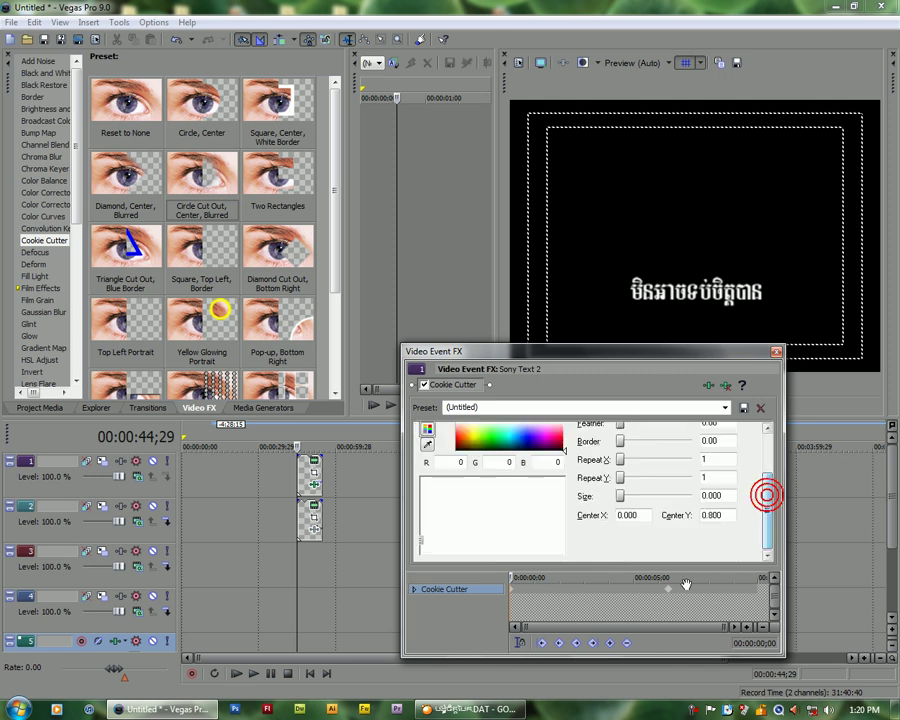
drag(666, 590, 622, 590)
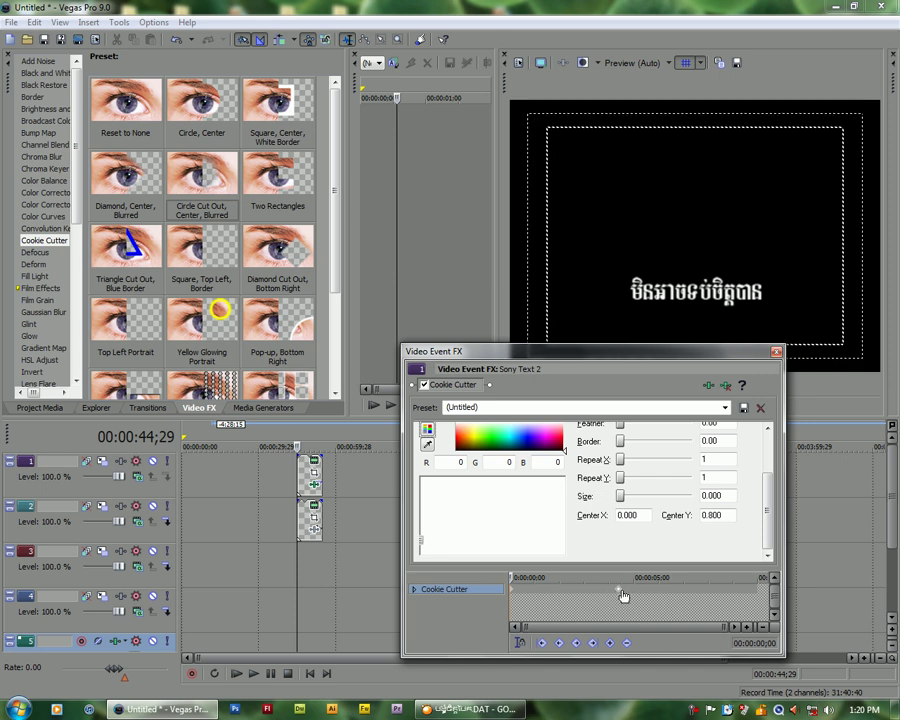
Play the retimed text animation from the start of the clips and close the effect settings.
click(298, 522)
key(space)
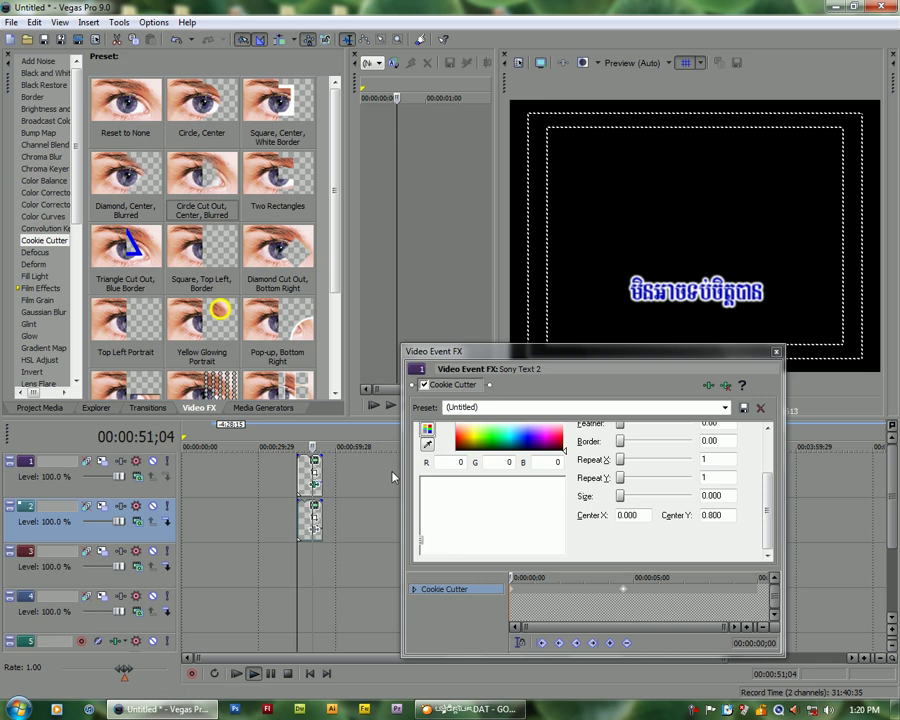
key(Escape)
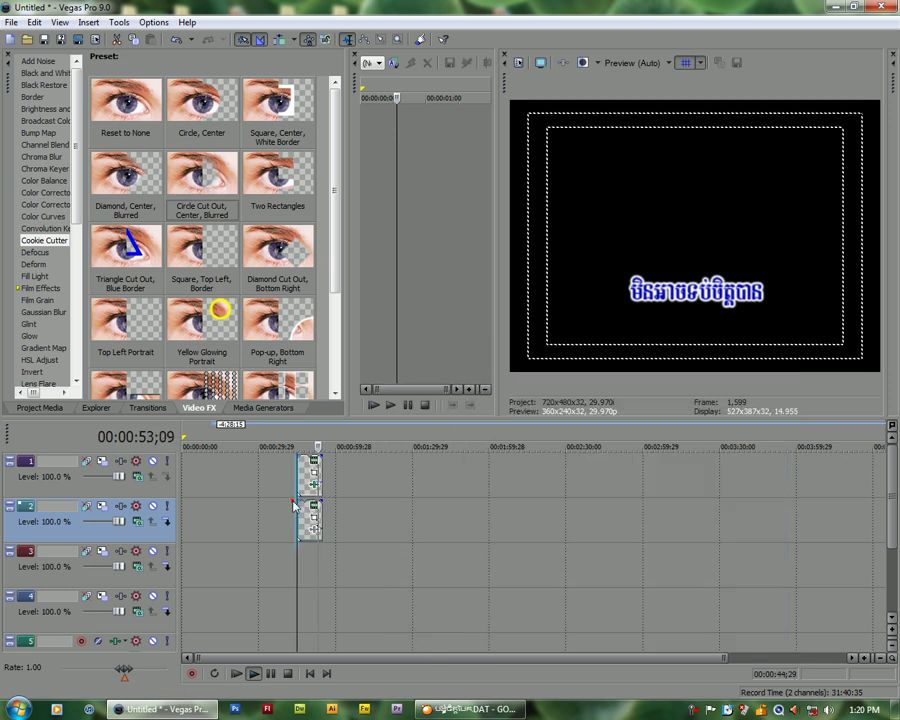
click(294, 500)
key(space)
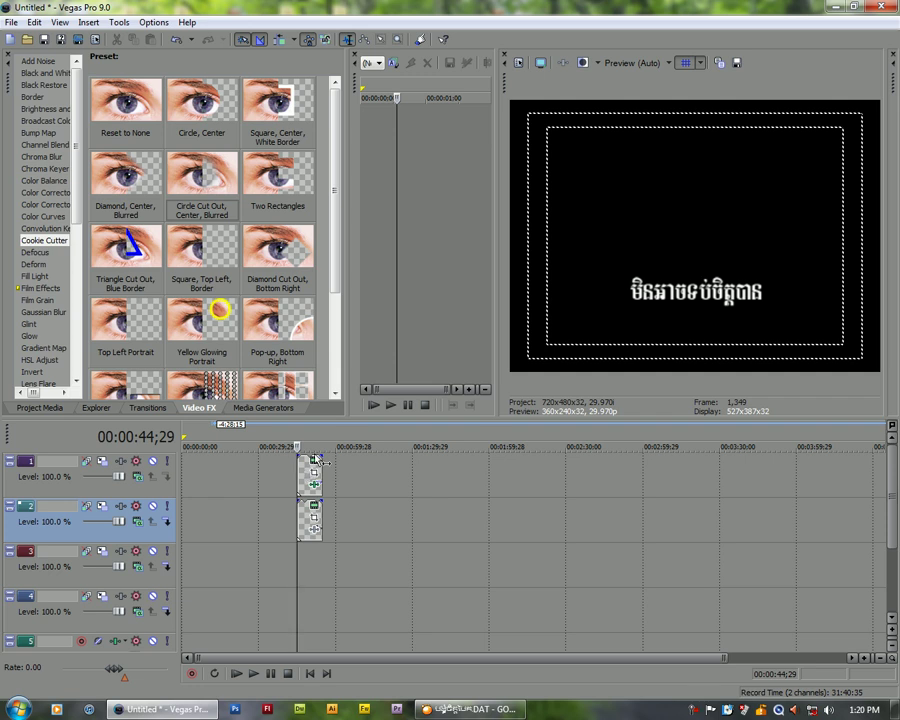
Place the cursor at the end of the text clips, 00:00:54;29, and show the file commands.
click(323, 553)
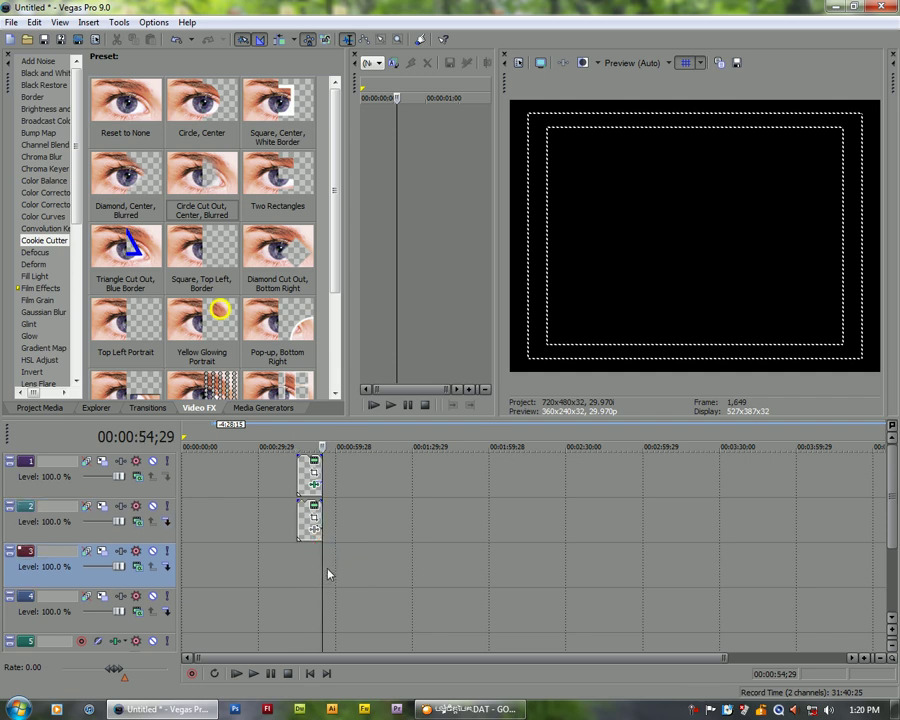
click(10, 22)
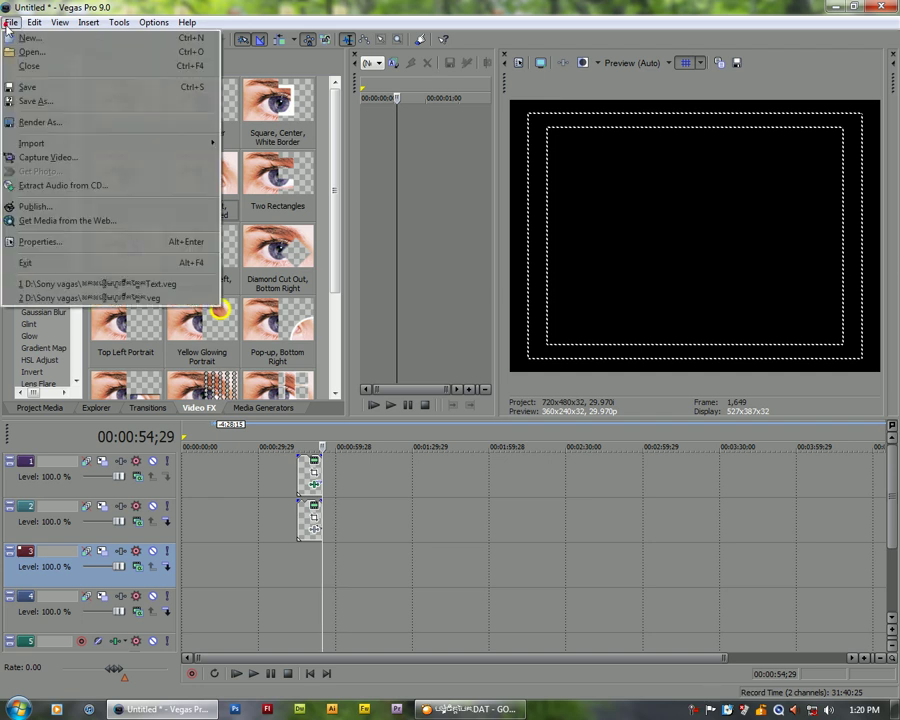